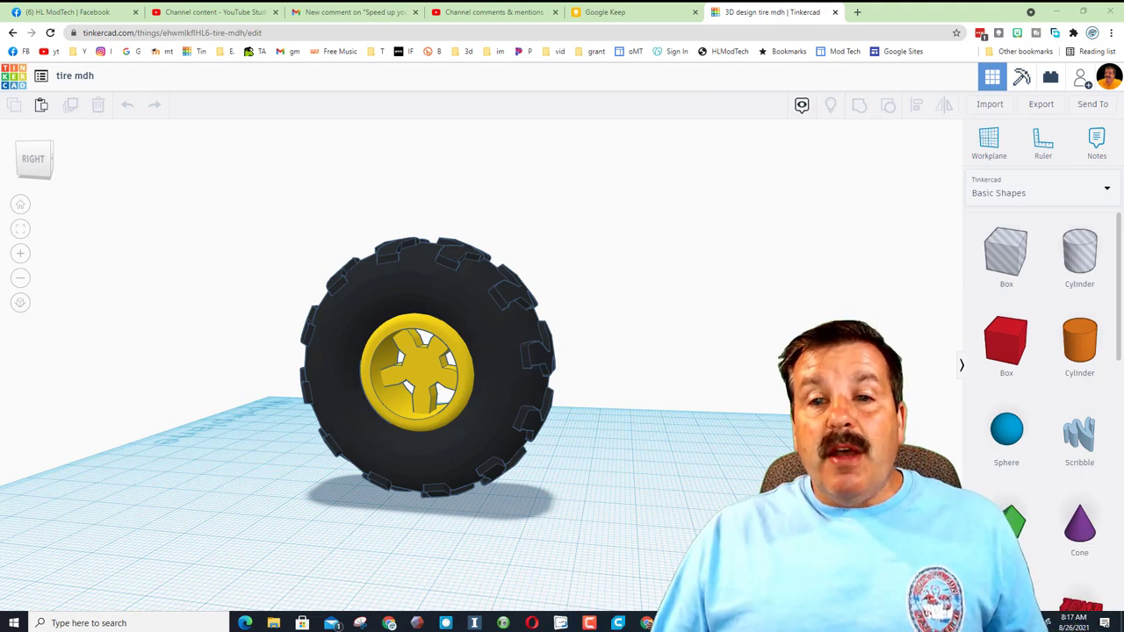
- Duplicate the black tire and place the copy beside the original wheel
right_click_drag(522, 465, 501, 495)
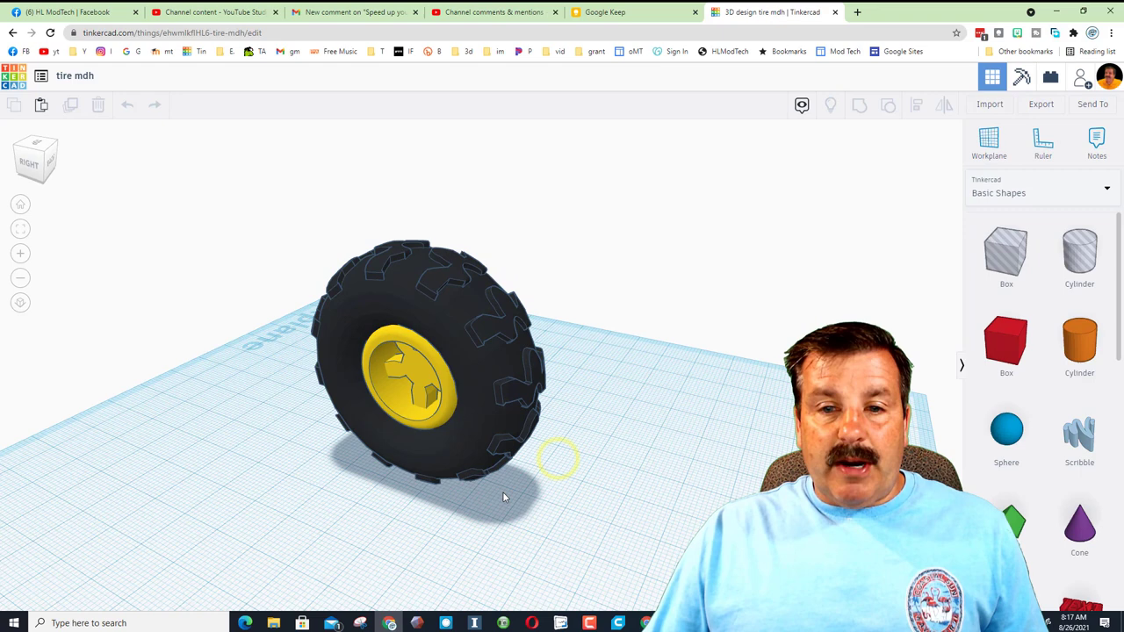
left_click(489, 422)
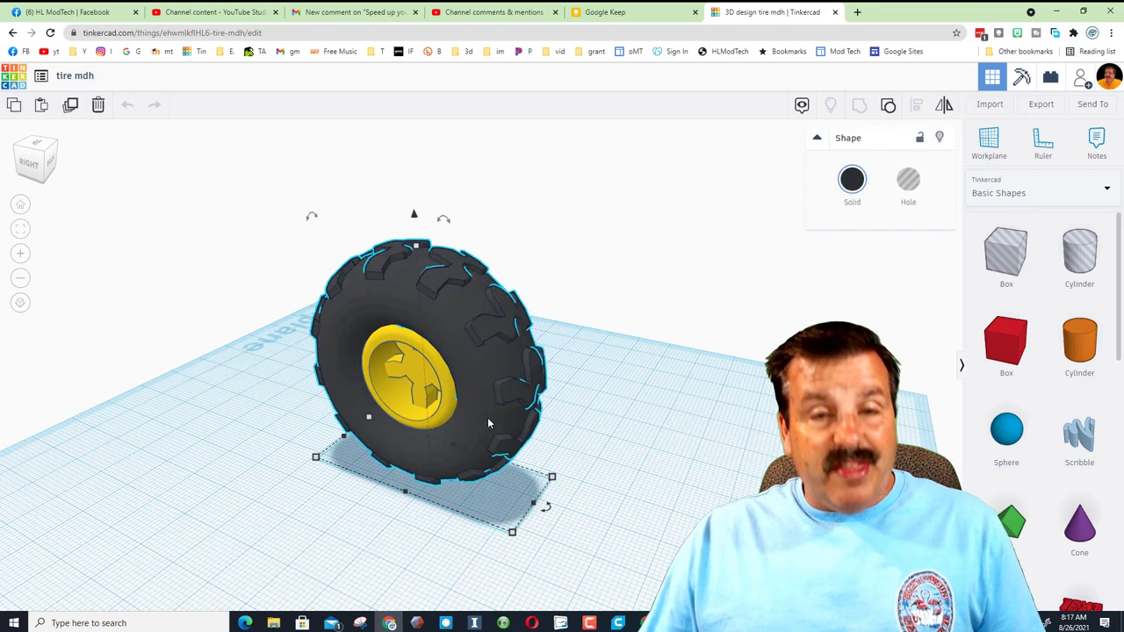
left_click_drag(482, 417, 771, 421, "alt")
left_click(682, 487)
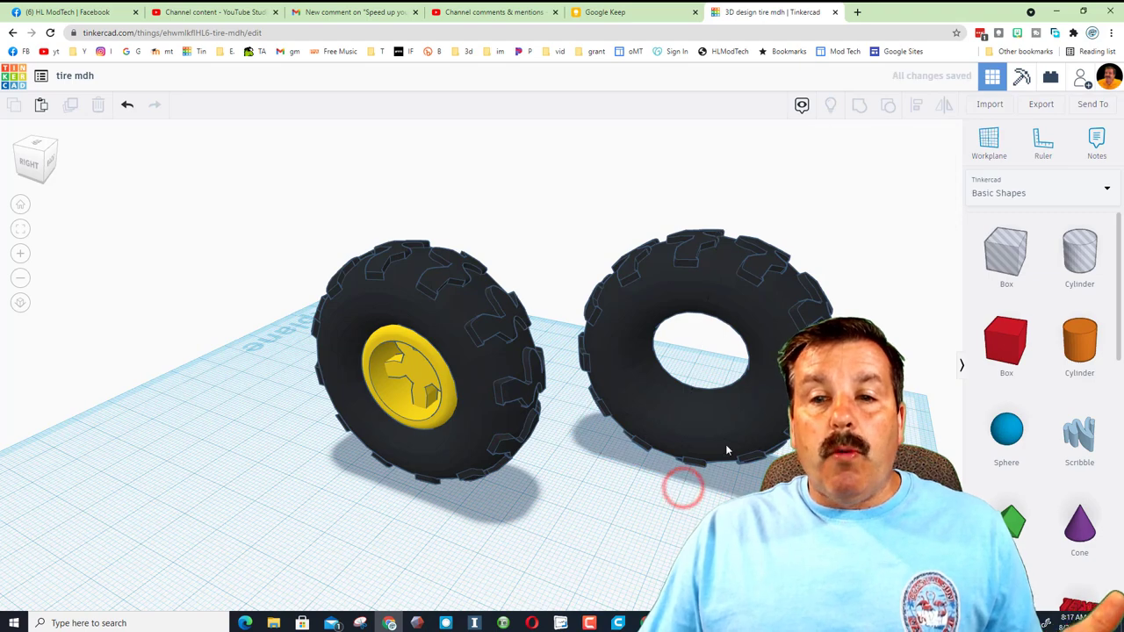
- Ungroup the duplicated tire and move its transparent hole box clear of the tire
right_click_drag(721, 446, 536, 466)
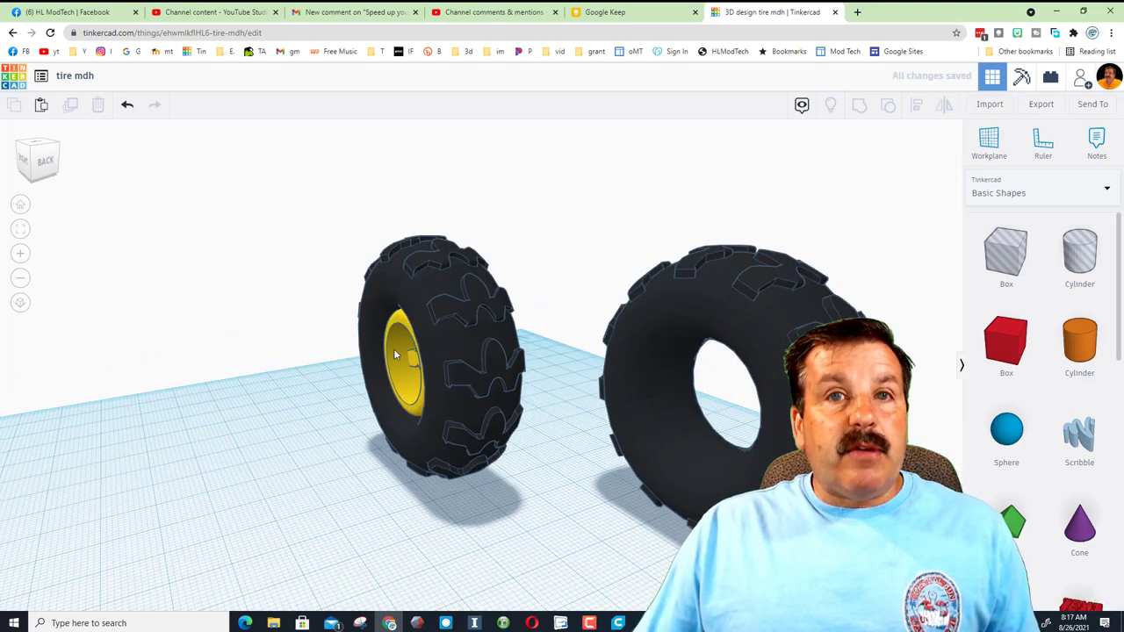
scroll(491, 483, "down", 5)
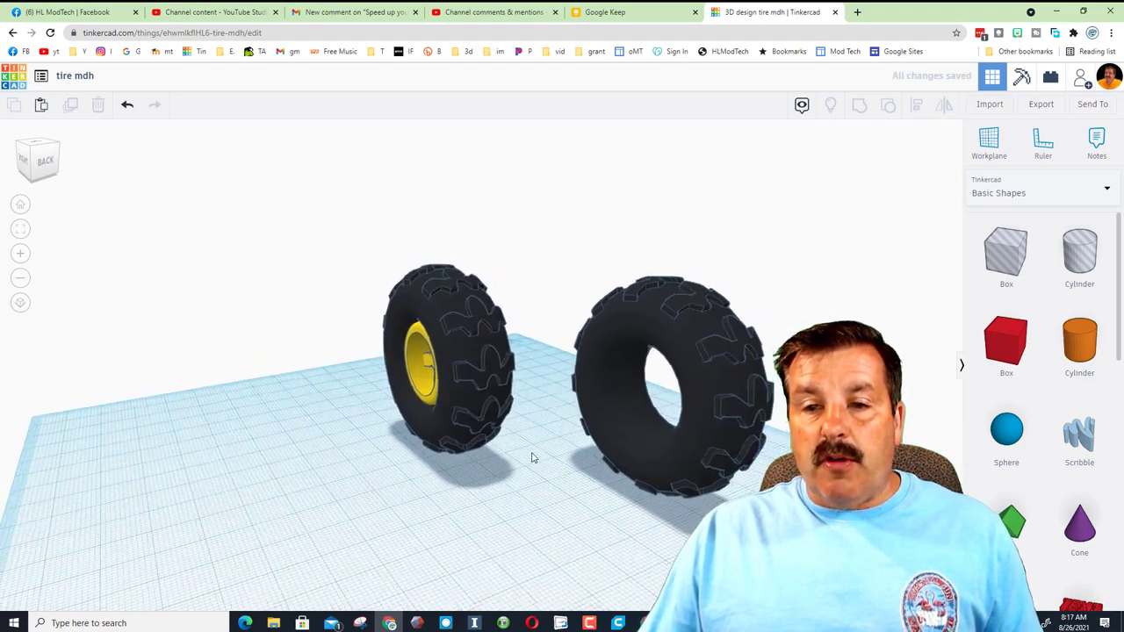
right_click_drag(441, 478, 348, 429)
left_click(348, 428)
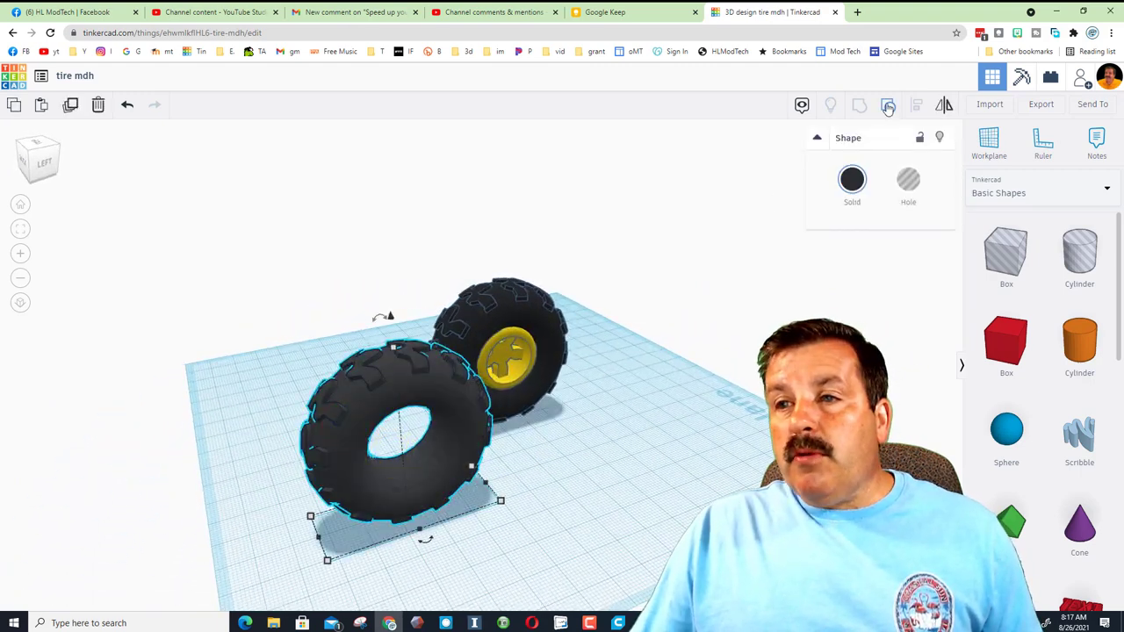
left_click(887, 104)
left_click(583, 497)
left_click(499, 504)
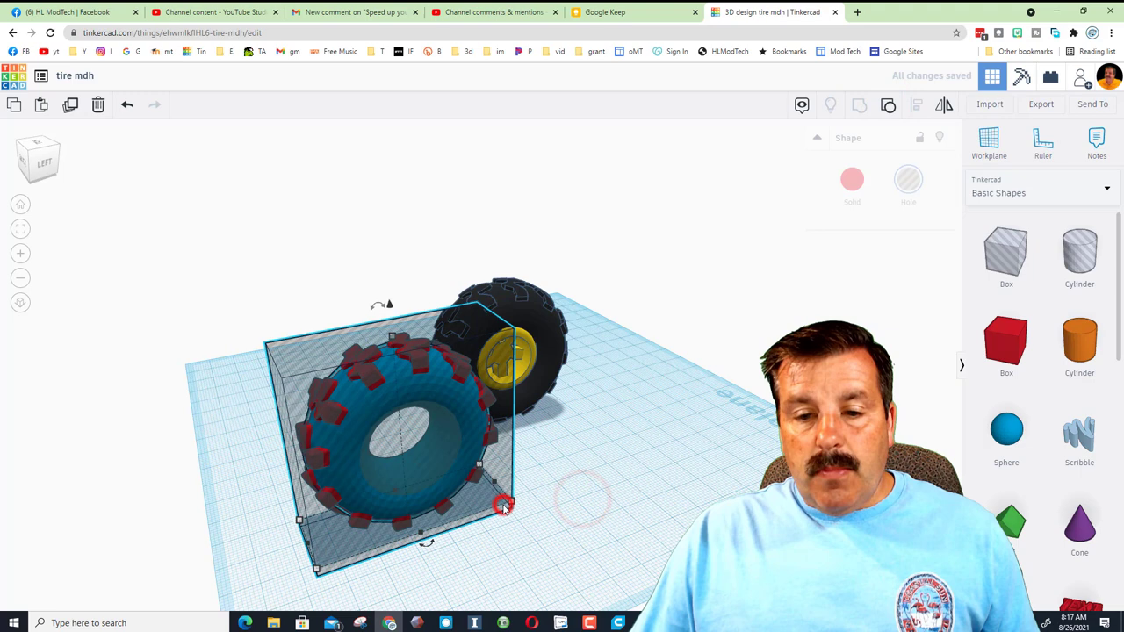
left_click_drag(491, 504, 829, 483)
left_click(565, 539)
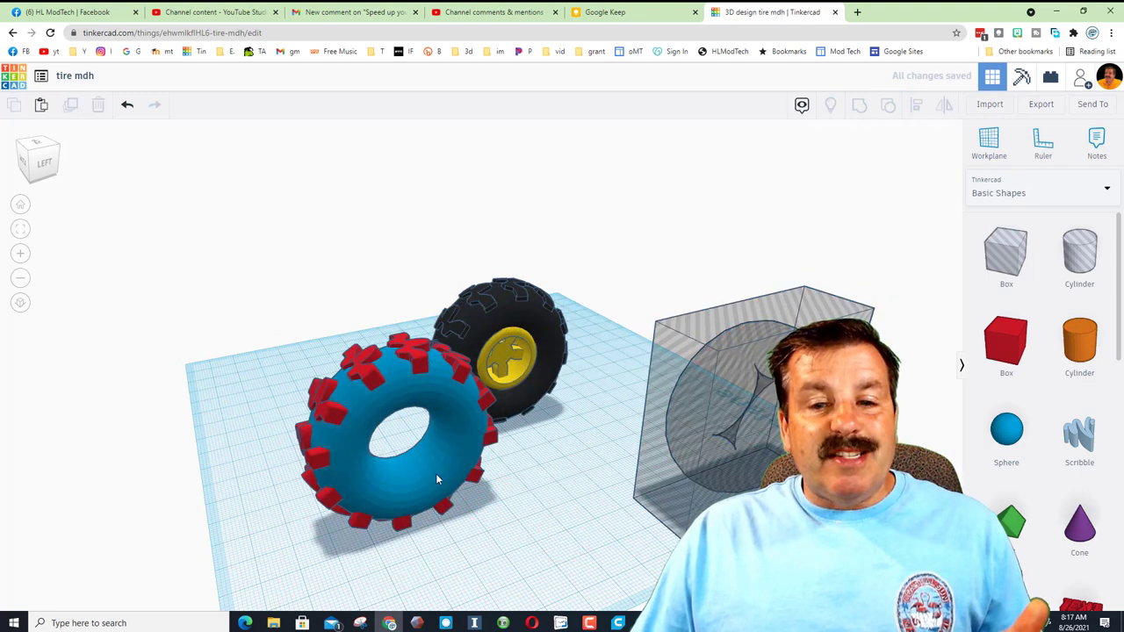
- Move the blue torus over to the hole box and shift the red tread ring slightly forward
left_click_drag(436, 482, 755, 474)
left_click(552, 516)
left_click_drag(443, 500, 455, 537)
right_click_drag(455, 537, 448, 532)
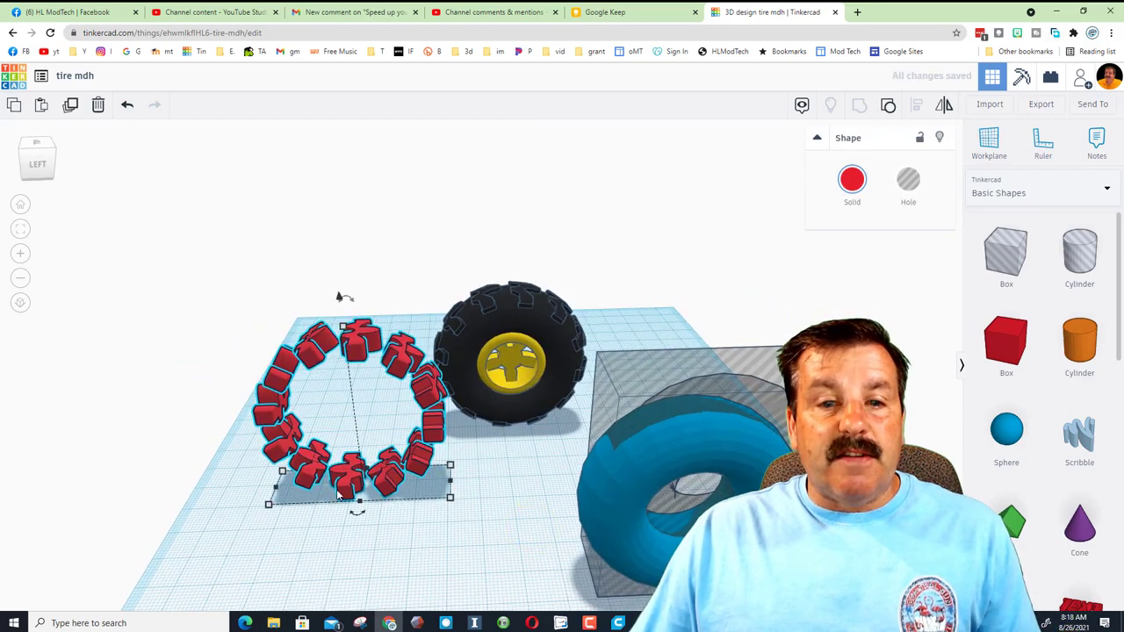
- Add a red box in front of the tread ring, 15 mm long, 6 mm wide and 5 mm high
left_click_drag(1004, 340, 359, 547)
mouse_move(398, 536)
right_mouse_down()
mouse_move(416, 510)
mouse_move(391, 534)
right_mouse_up()
scroll(416, 510, "down", 2)
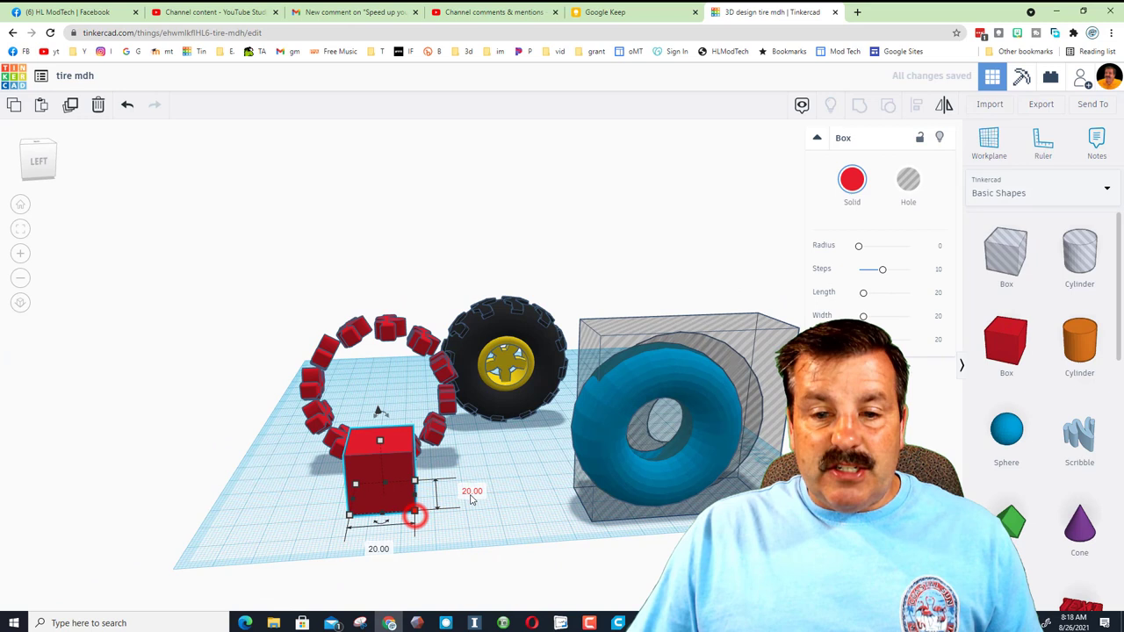
key("Return")
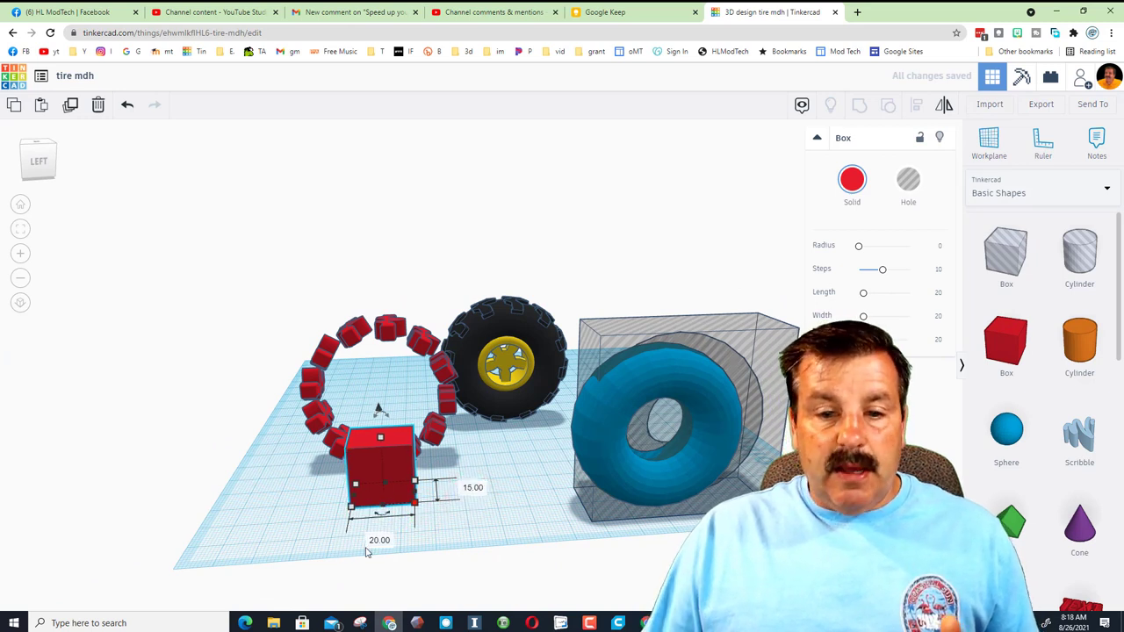
type("6")
key("Return")
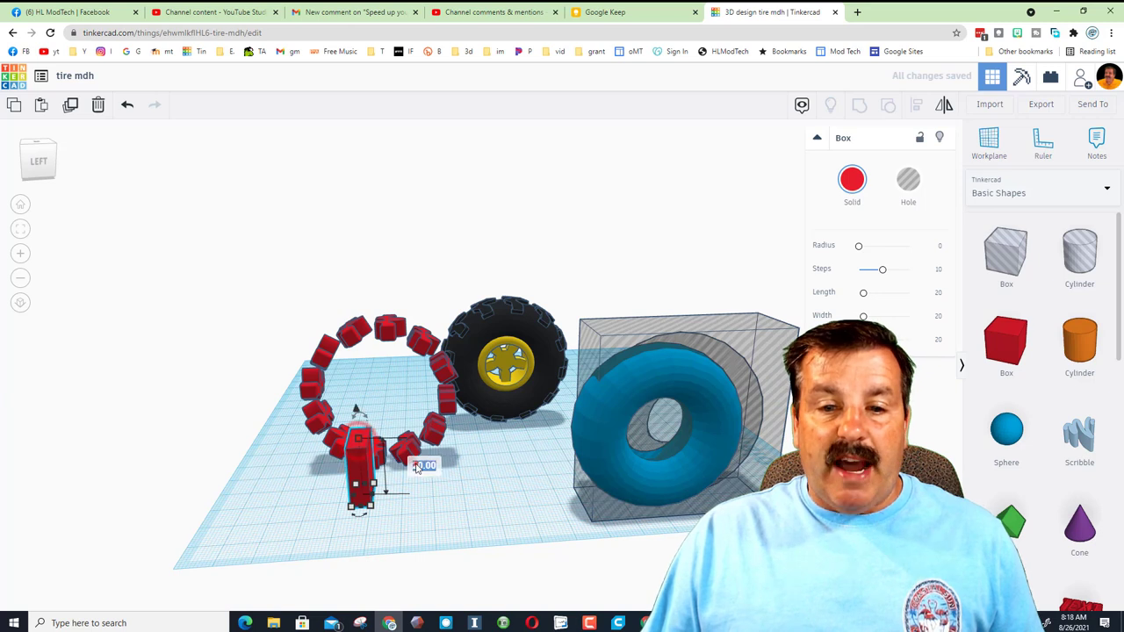
left_click(418, 464)
type("5")
key("Return")
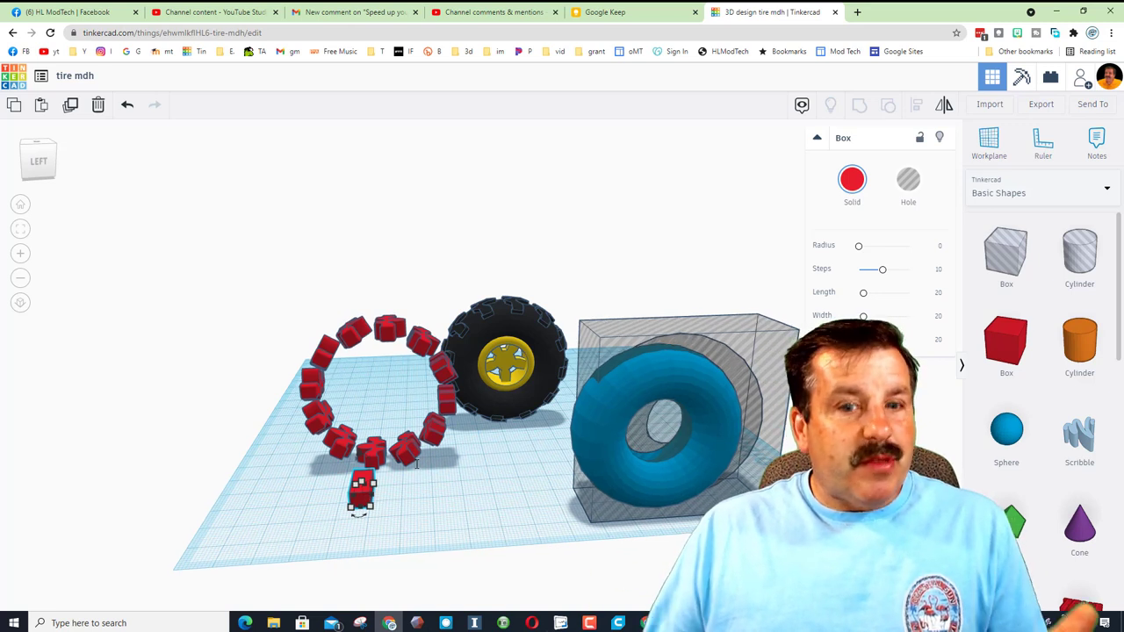
- Duplicate the small box beside itself and round the copy's edges with radius 2 and 5 steps
left_click(444, 503)
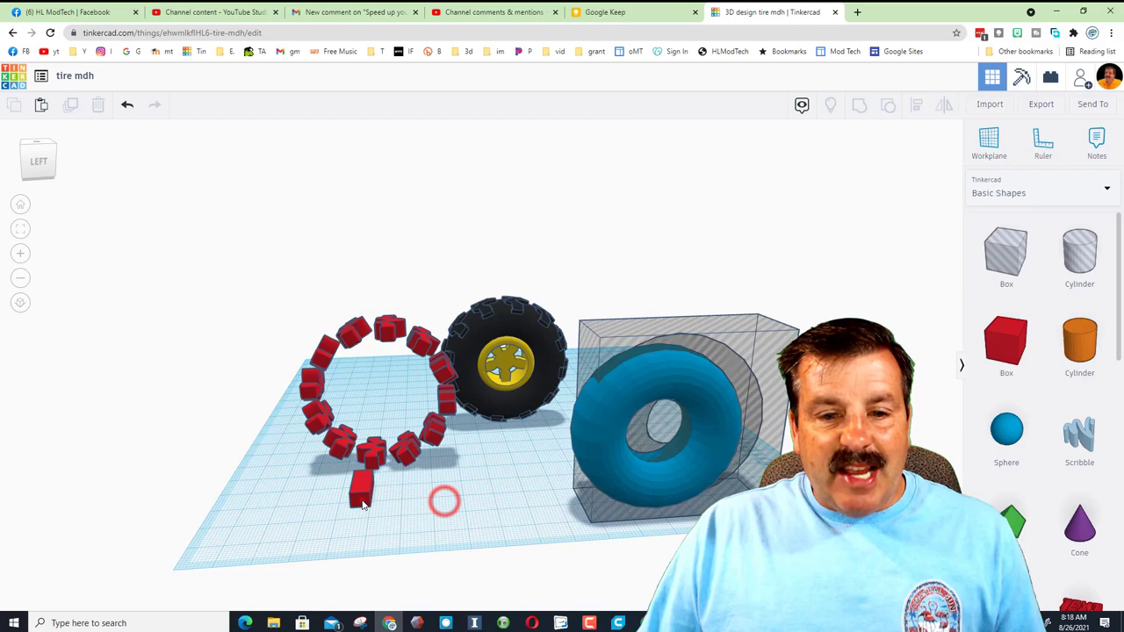
left_click_drag(361, 503, 404, 505, "alt")
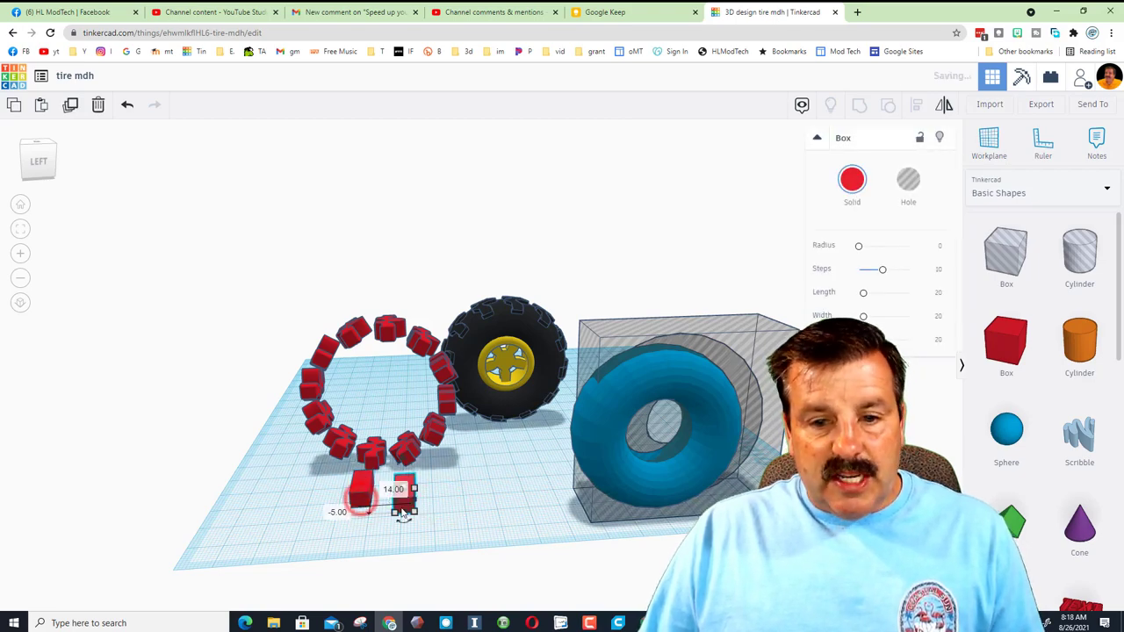
left_click(21, 230)
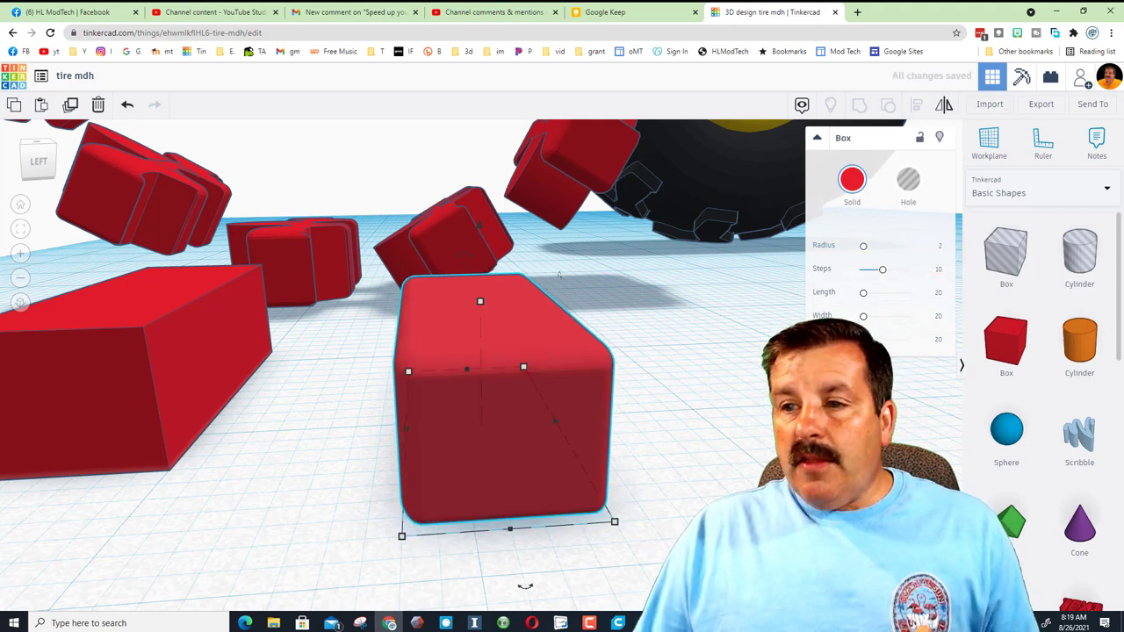
left_click(872, 273)
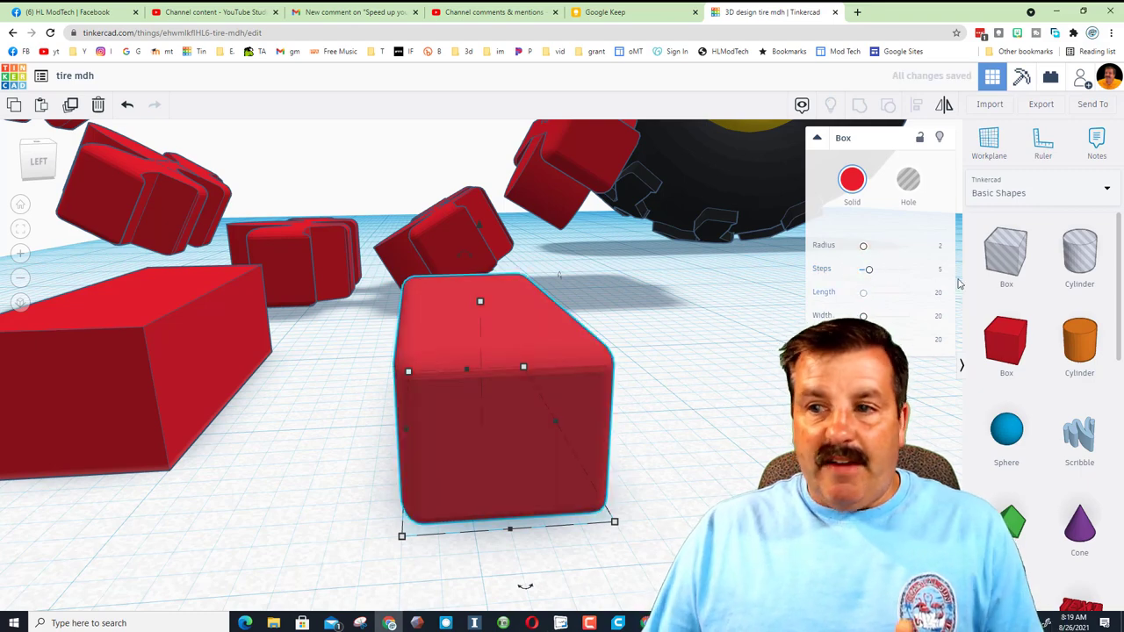
- Shorten the rounded box to a length of 4 mm
right_click_drag(749, 379, 606, 349)
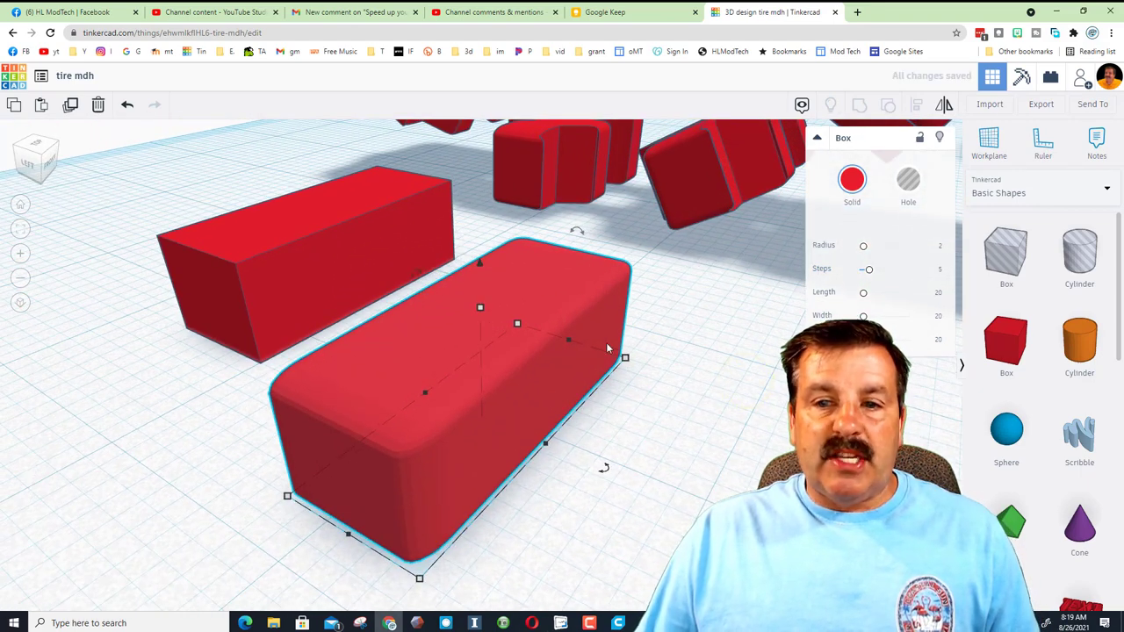
left_click_drag(570, 344, 359, 497)
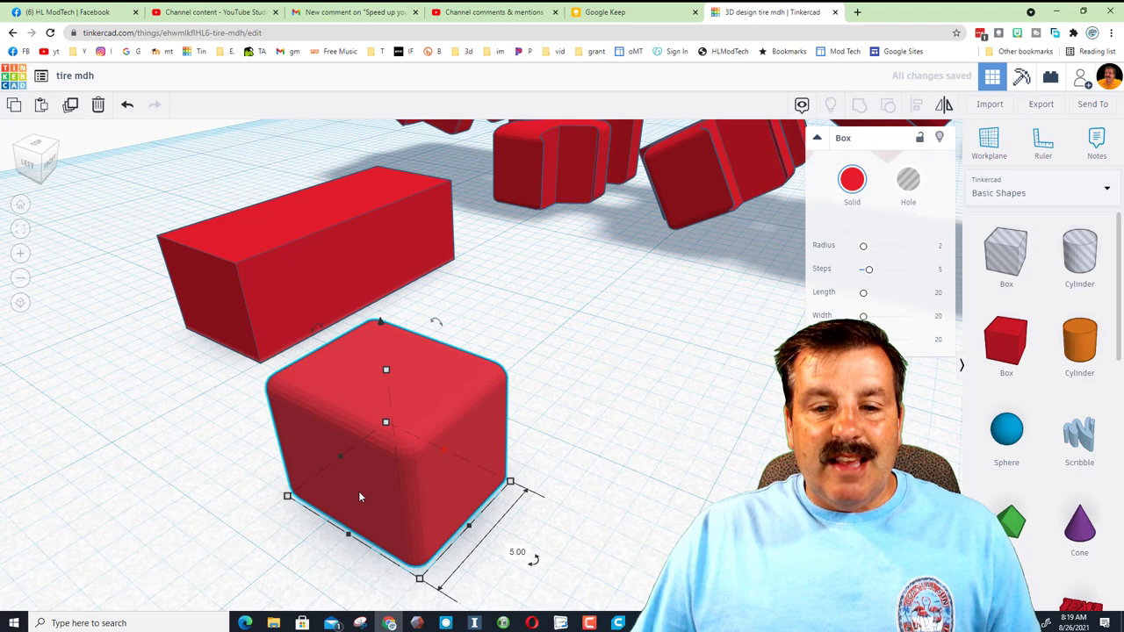
left_click_drag(352, 534, 374, 517)
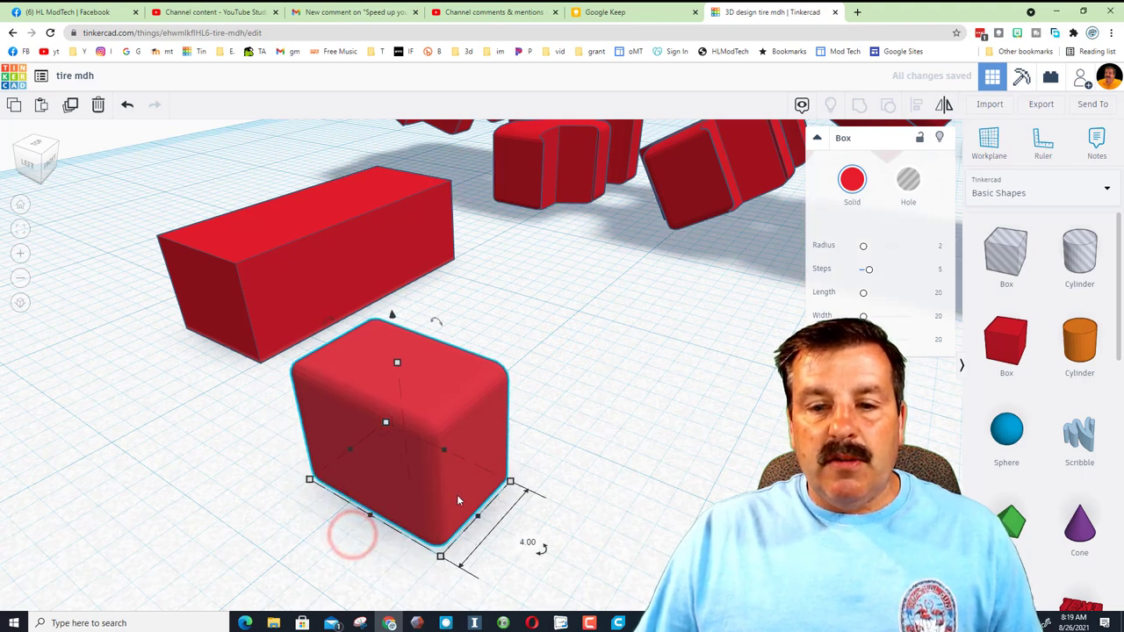
- Rotate the rounded block 45° on the workplane and move it next to the plain box
left_click_drag(508, 488, 431, 496)
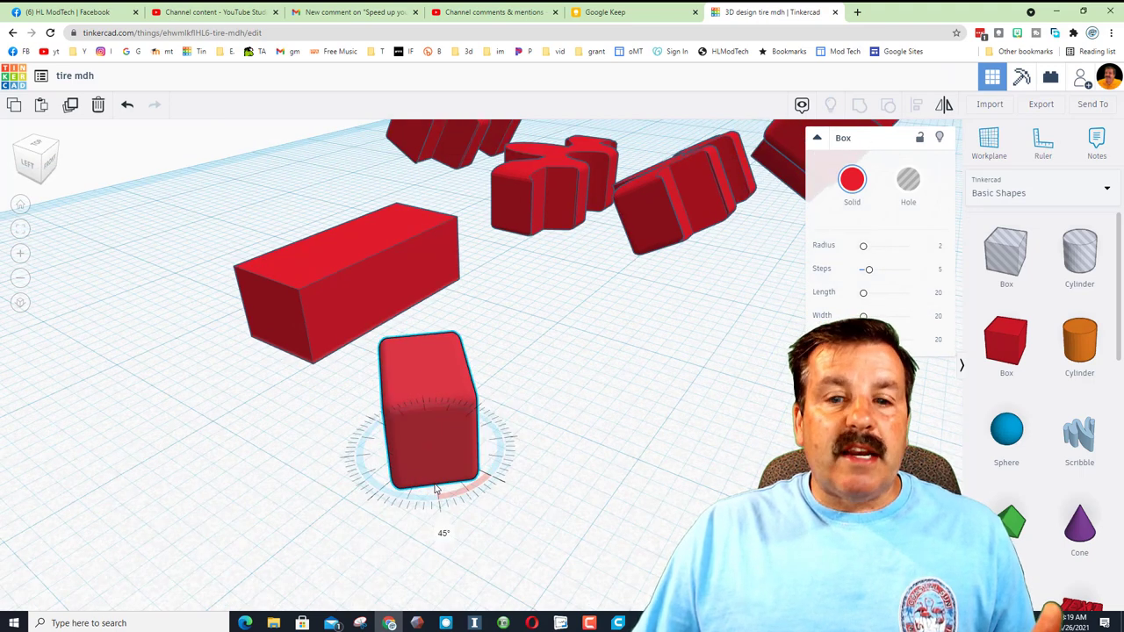
left_click(534, 454)
left_click_drag(432, 441, 387, 368)
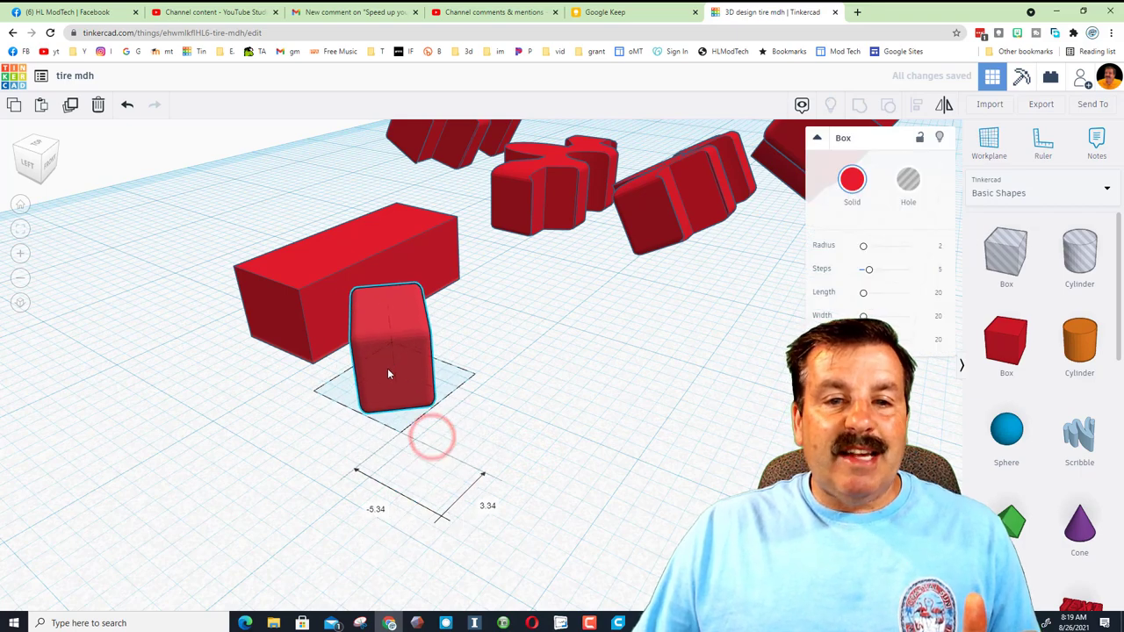
left_click(470, 400)
- Paste a copy of the rounded block and nudge it sideways until it sits beside the first one
left_click(410, 382)
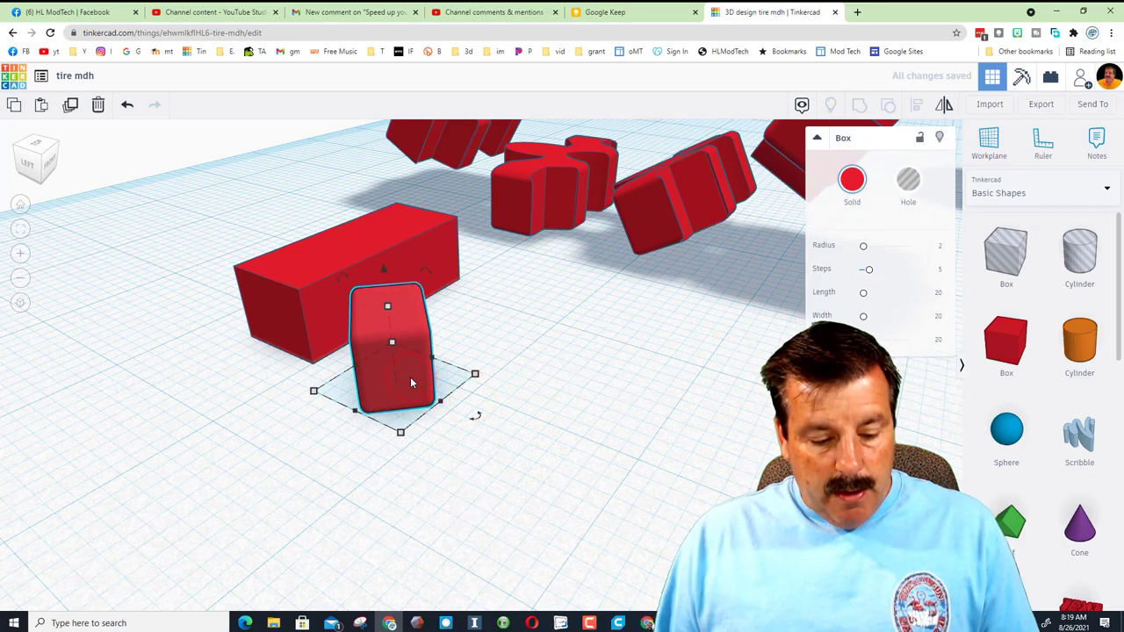
key("ctrl+c")
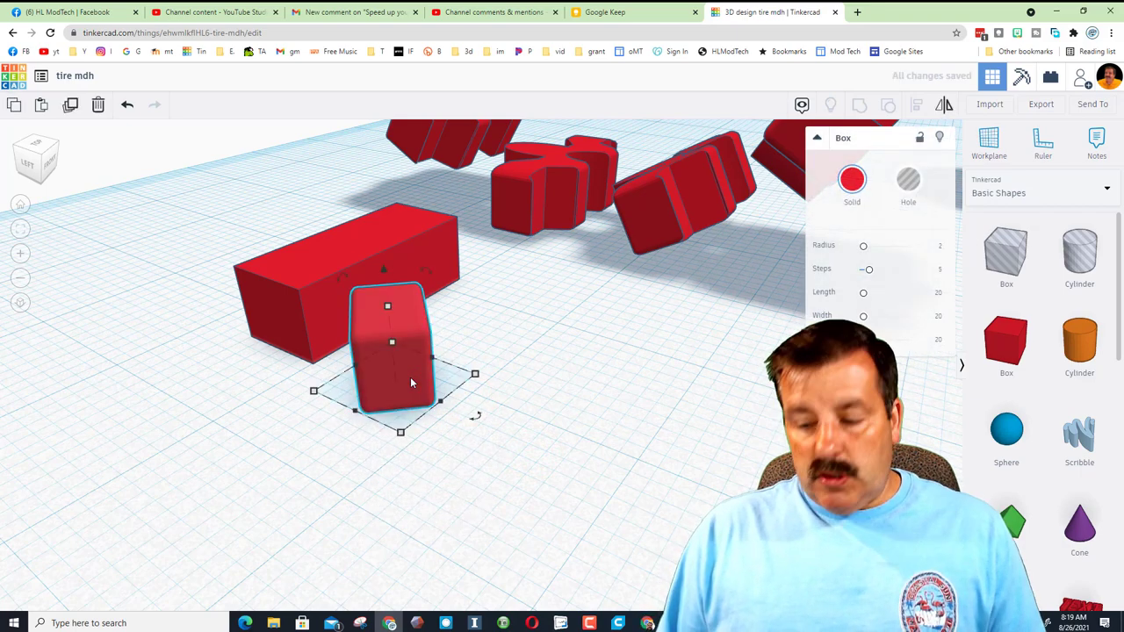
key("ctrl+v")
key("Right")
key("Right")
key("Right")
key("Right")
key("Right")
key("Right")
key("Right")
key("Right")
key("Right")
key("Right")
key("Right")
key("Right")
key("Right")
key("Right")
key("Right")
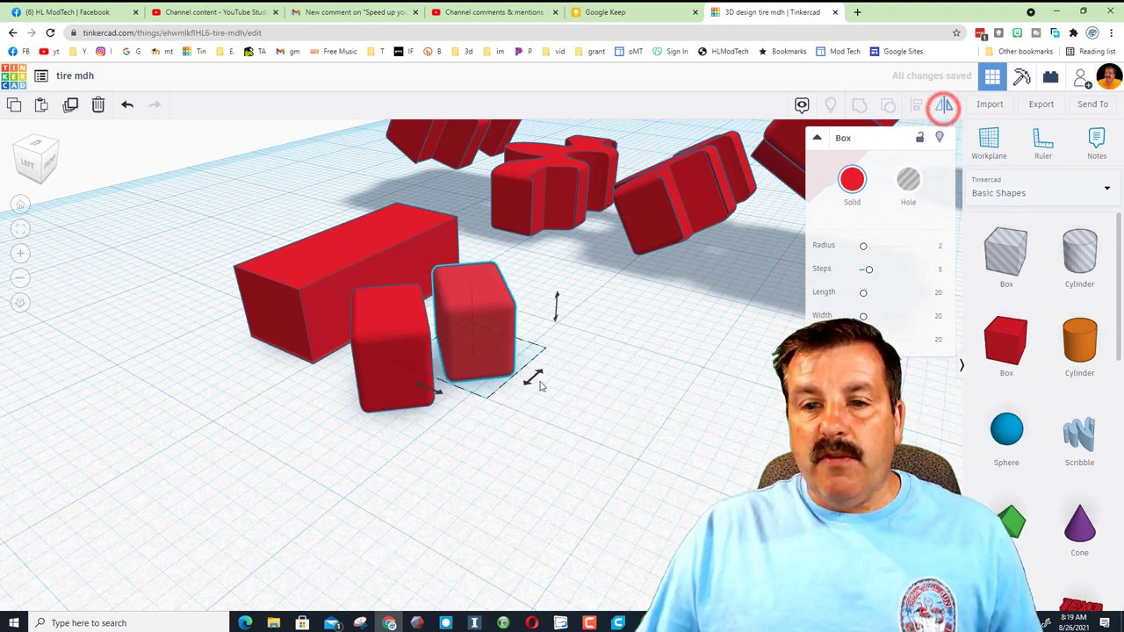
- Mirror the copied block so that it angles the opposite way and meets the first block in a V
mouse_move(539, 386)
left_mouse_down()
mouse_move(532, 378)
mouse_move(527, 395)
left_mouse_up()
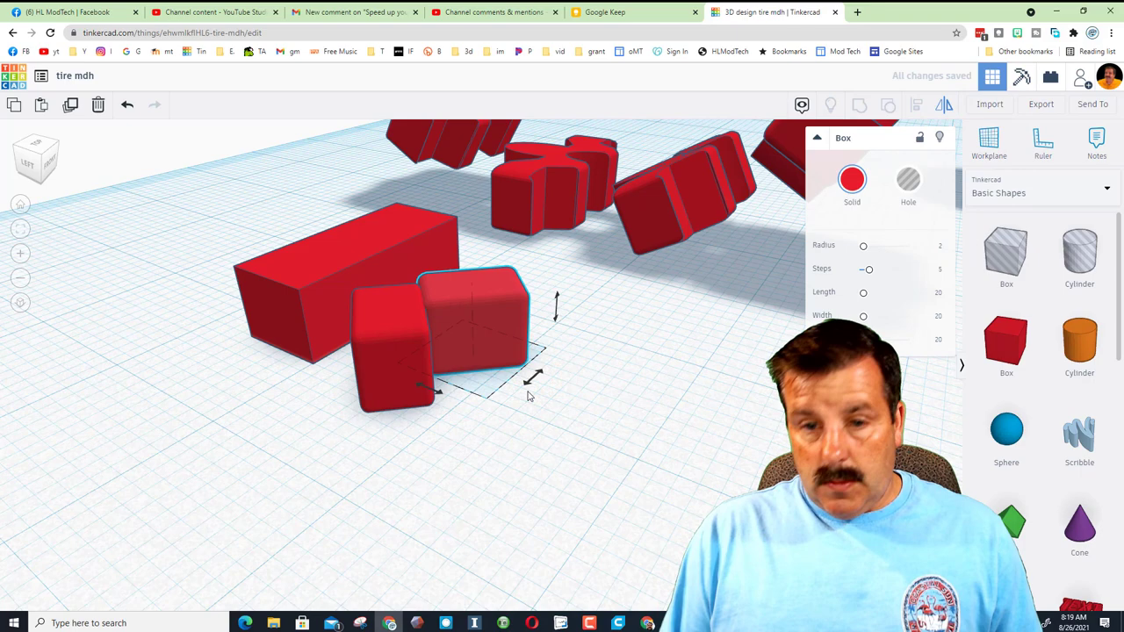
left_click(534, 395)
left_click(507, 343)
- Duplicate both rounded blocks together and nudge the new pair along the plain box to extend the zigzag tread
right_click_drag(381, 446, 421, 536)
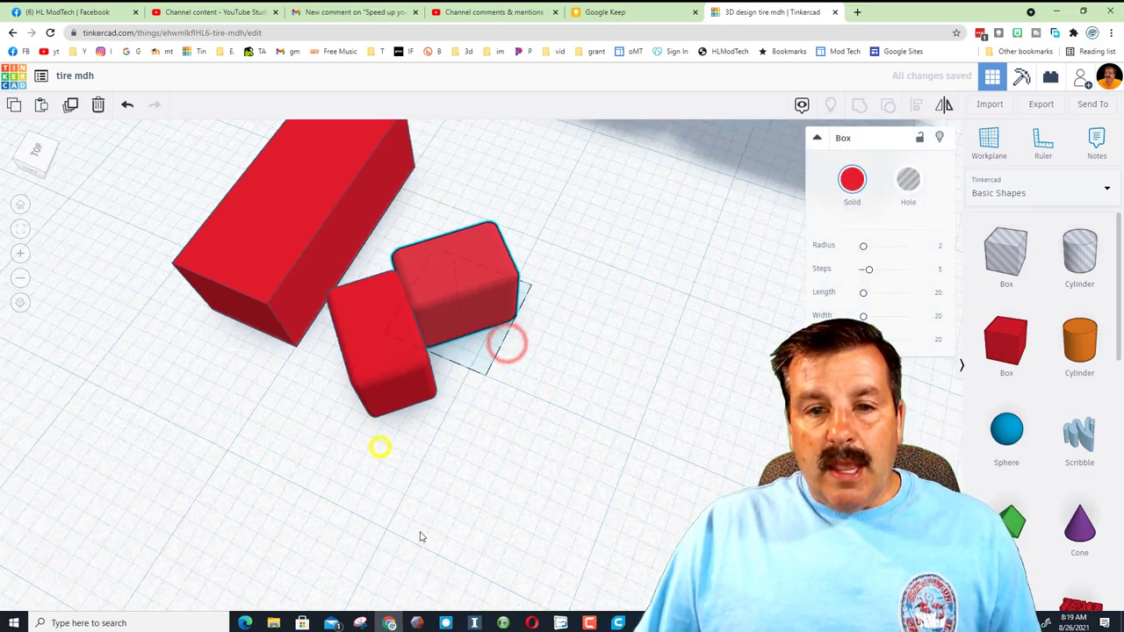
scroll(500, 329, "down", 5)
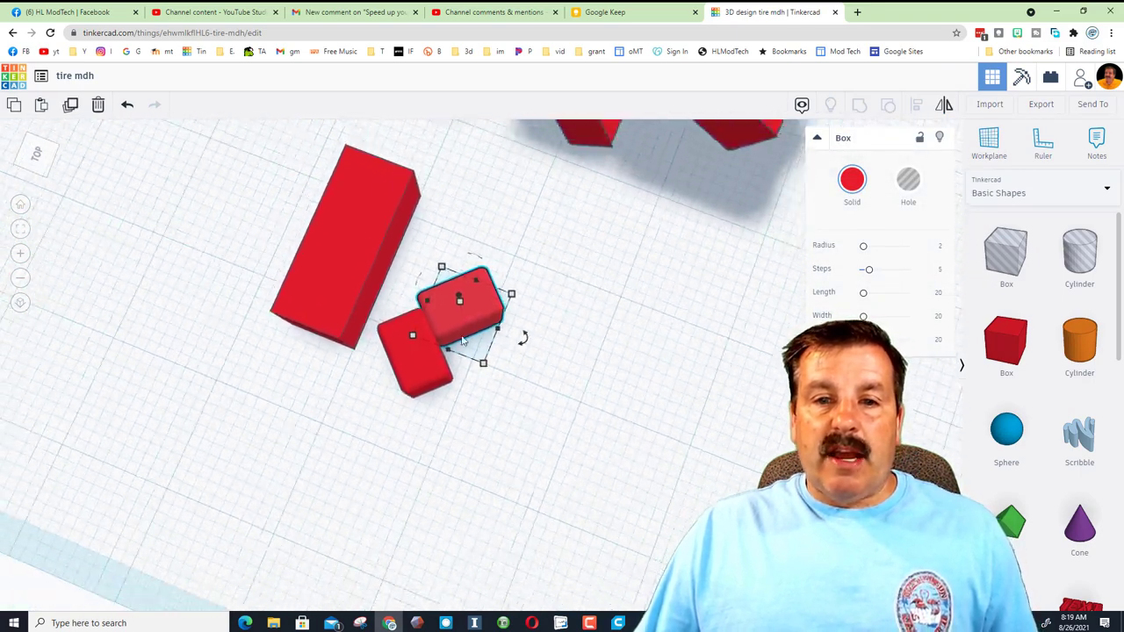
left_click(492, 369)
left_click_drag(410, 305, 450, 349)
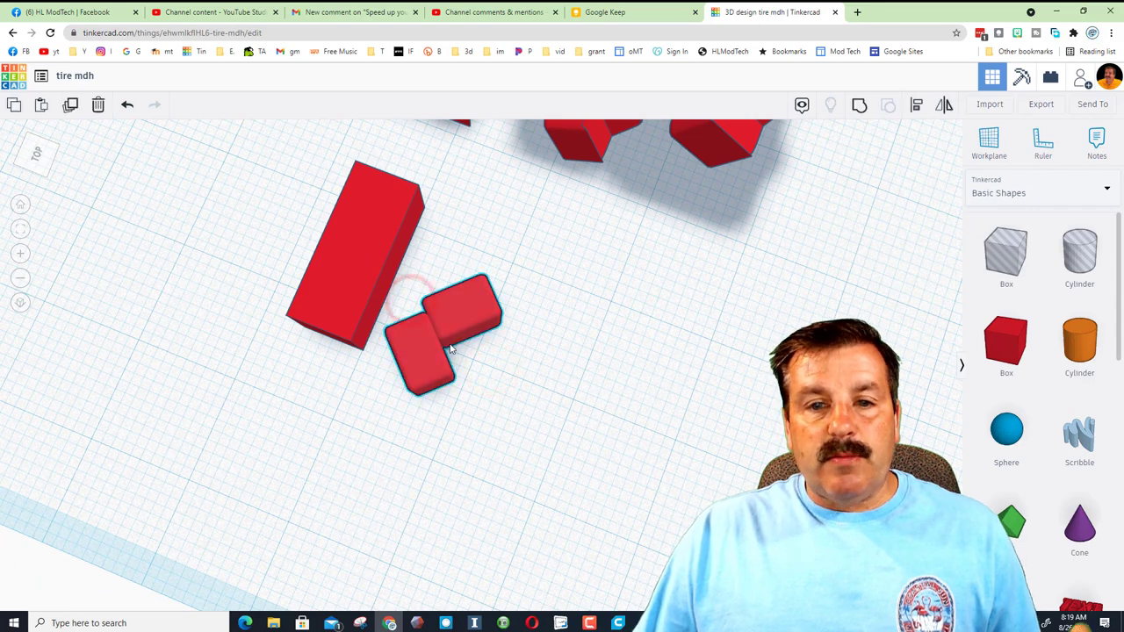
key("ctrl+d")
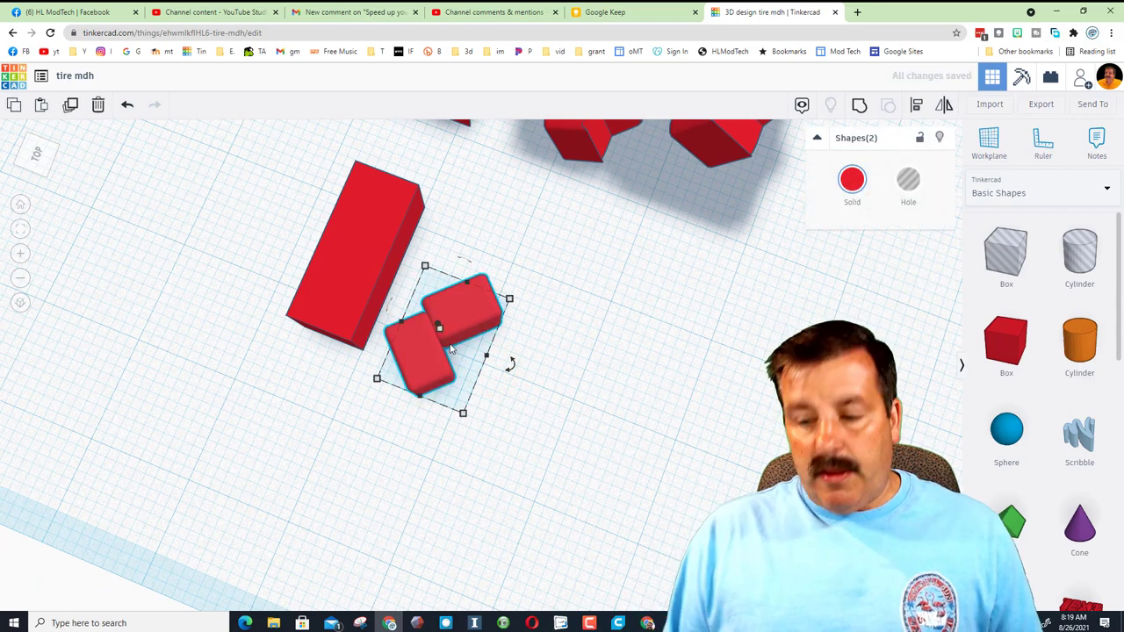
key("Up")
key("Up")
key("Up")
key("Up")
key("Up")
key("Up")
key("Up")
key("Up")
key("Up")
key("Up")
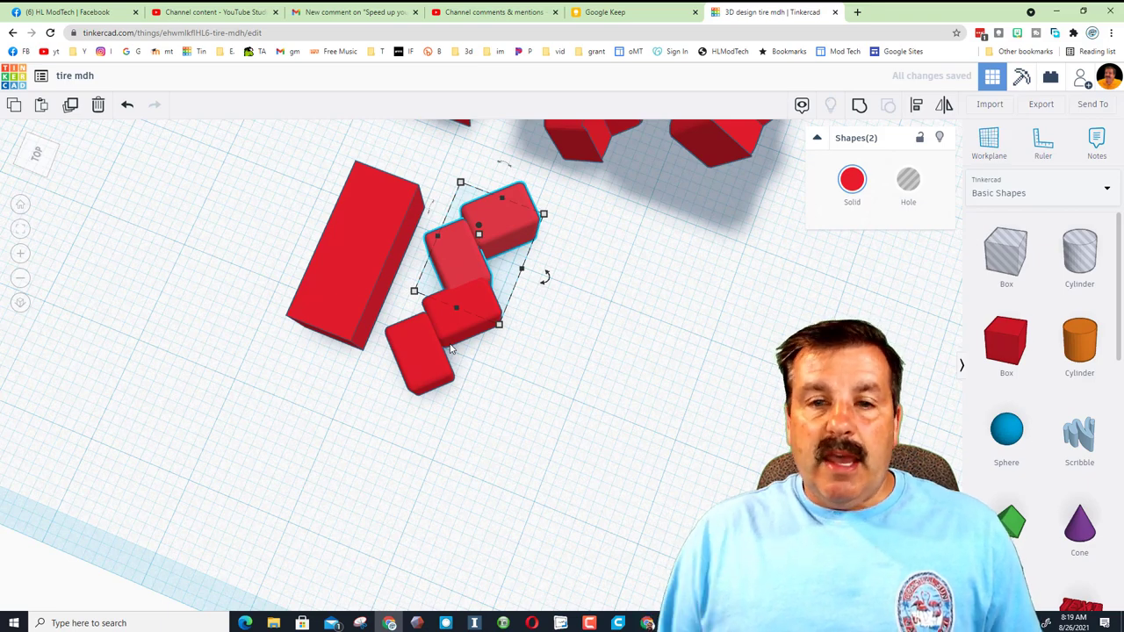
- Nudge the duplicated pair back toward the first two blocks to tighten the zigzag, then deselect it
scroll(451, 349, "down", 2)
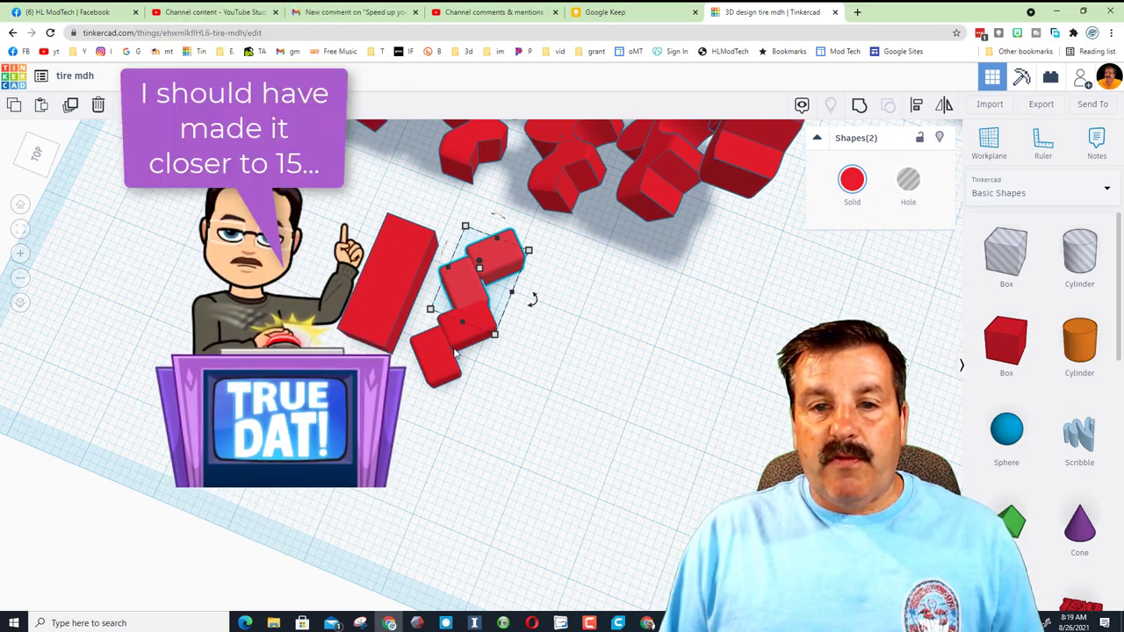
key("Down")
key("Down")
key("Down")
key("Right")
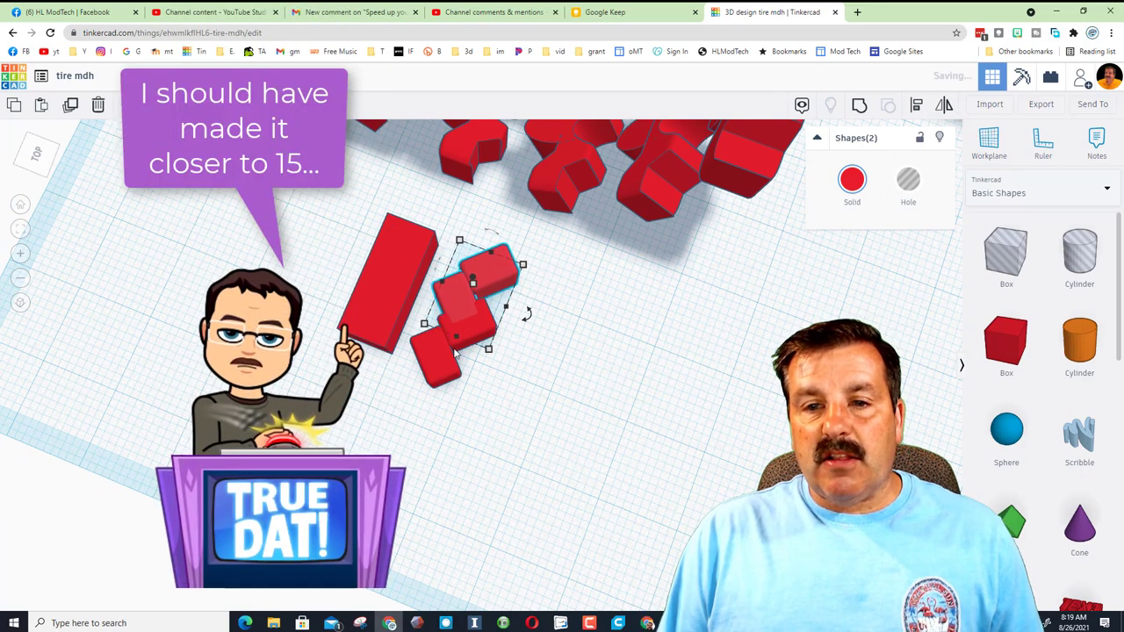
key("Up")
left_click(556, 376)
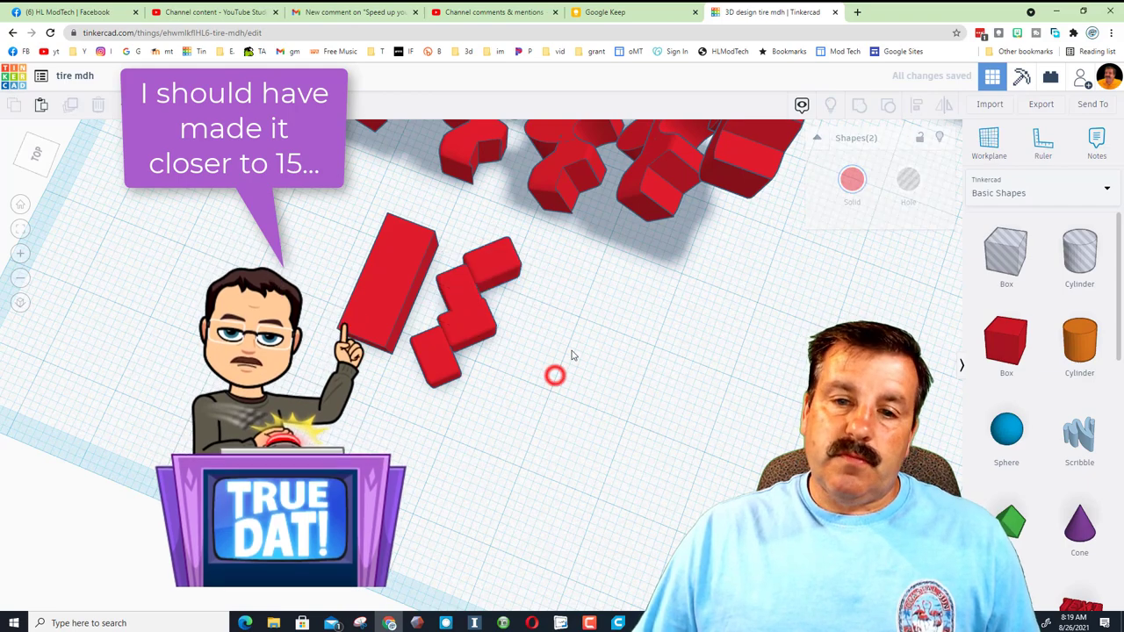
right_click_drag(562, 354, 394, 304)
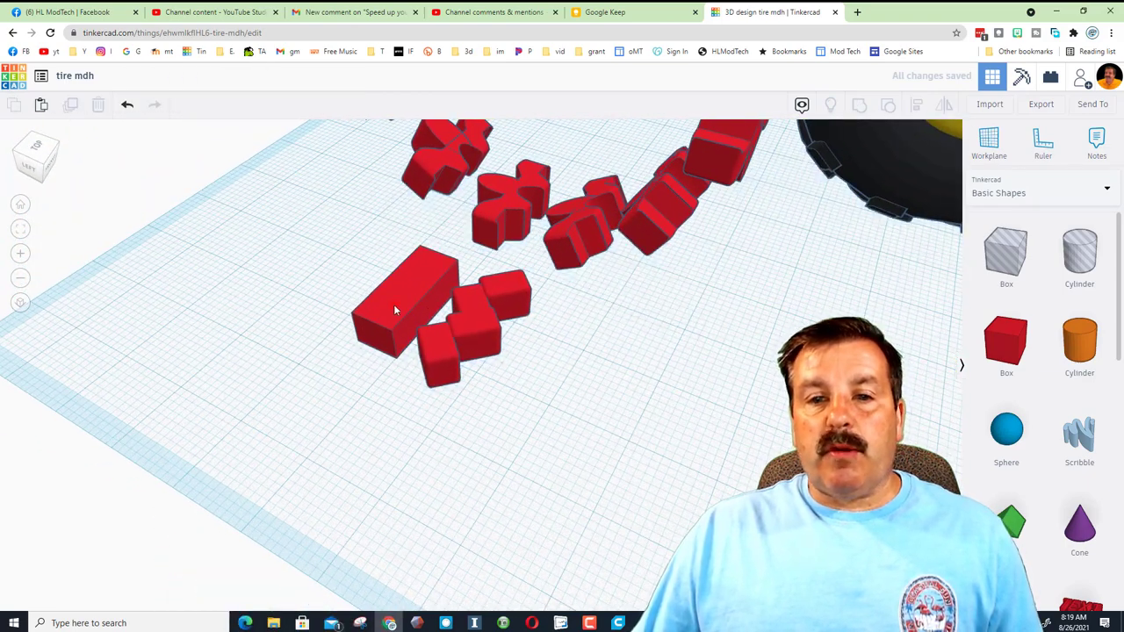
- Delete the plain box beside the zigzag blocks and set the snap grid to 5.0 mm with the four blocks selected
left_click(394, 307)
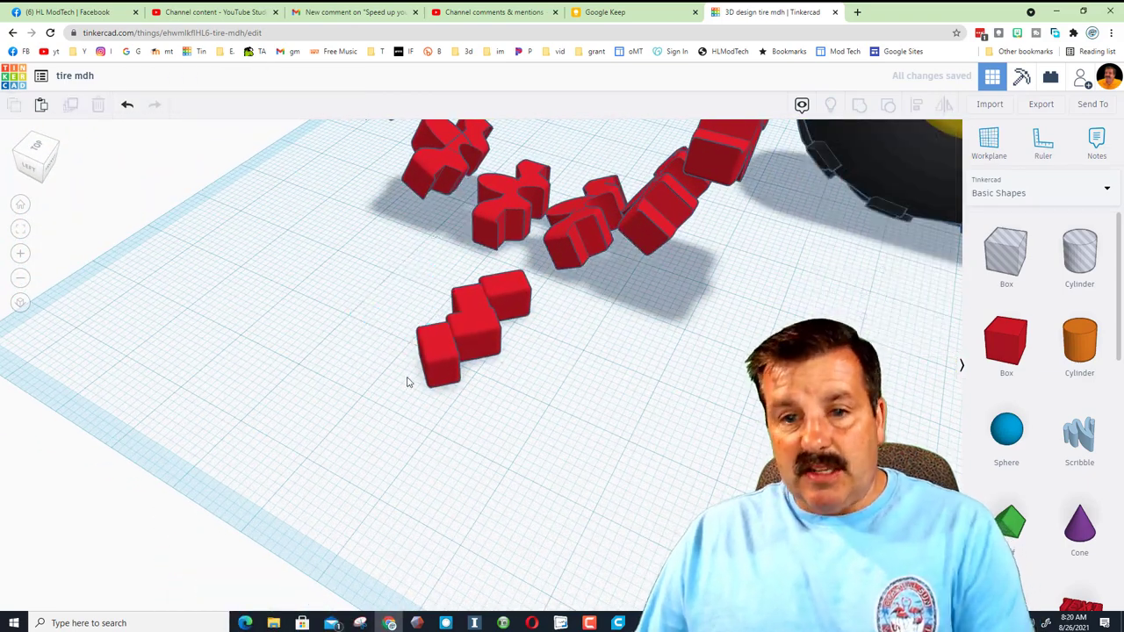
scroll(406, 379, "down", 2)
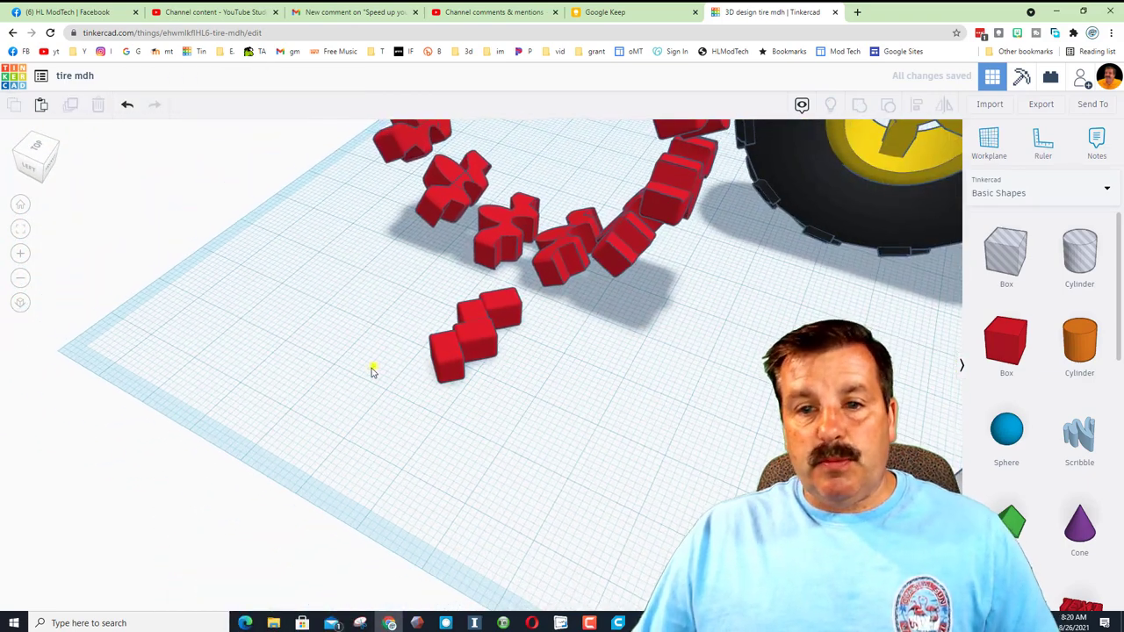
right_click_drag(374, 371, 404, 329)
left_click_drag(404, 318, 423, 379)
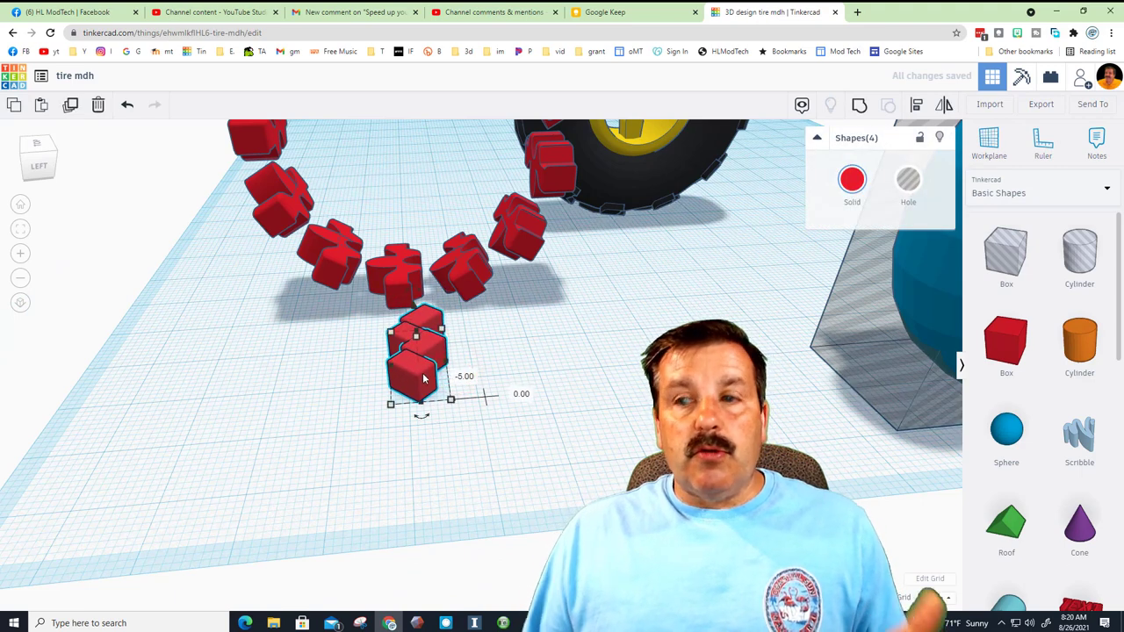
left_click(929, 599)
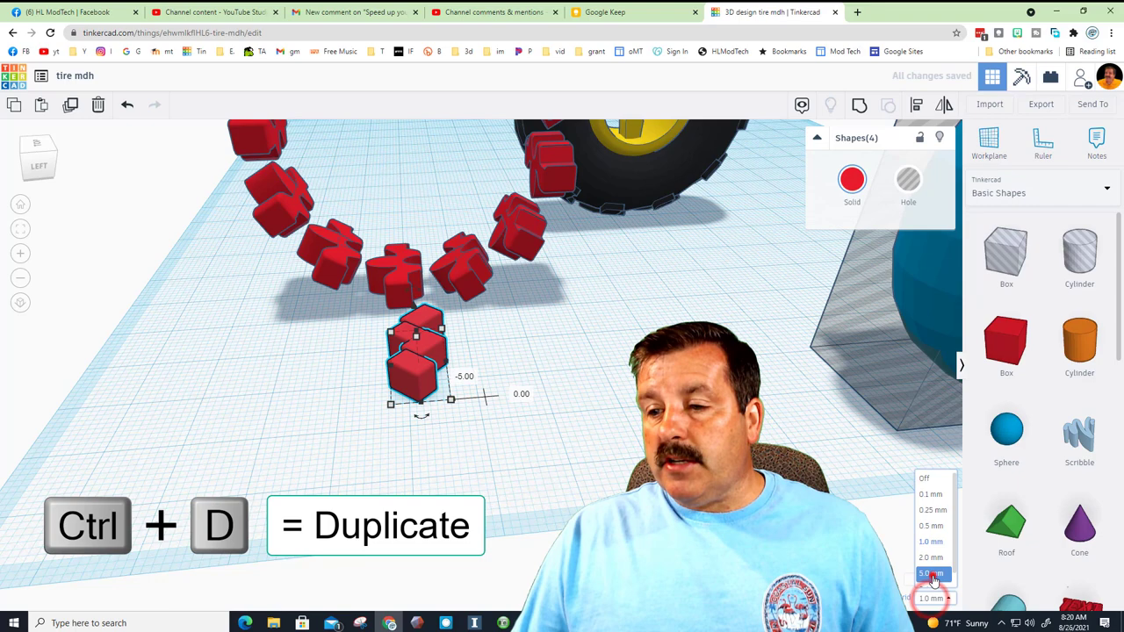
- Duplicate the four zigzag blocks, raising the copy slightly and moving it sideways next to the original row
key("ctrl+d")
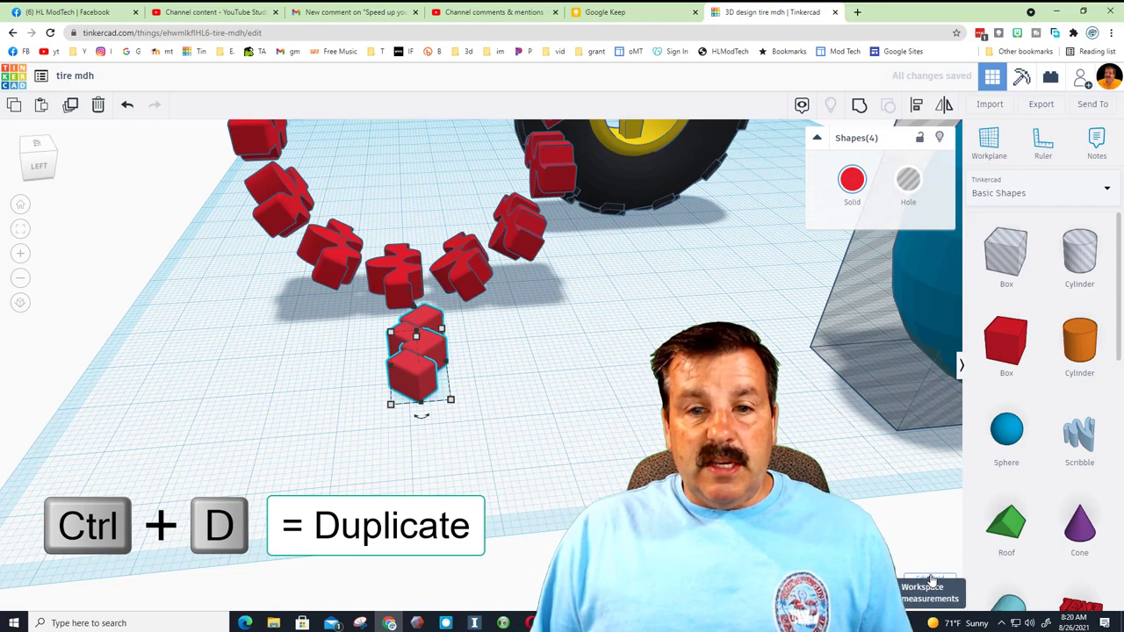
key("ctrl+Up")
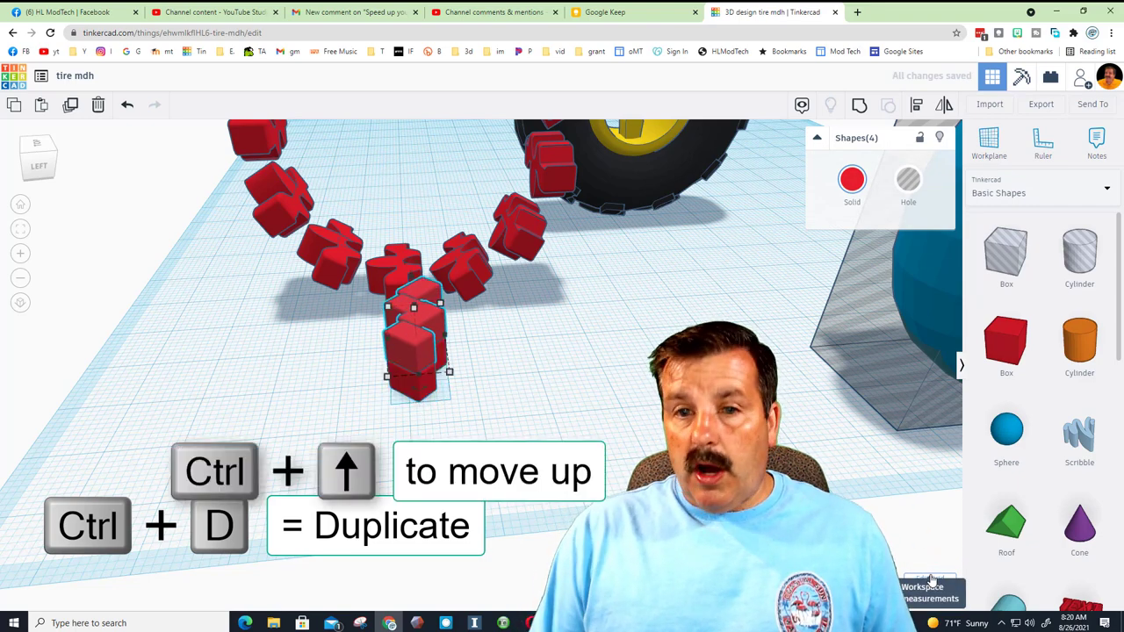
key("Left")
key("Left")
key("Left")
key("Left")
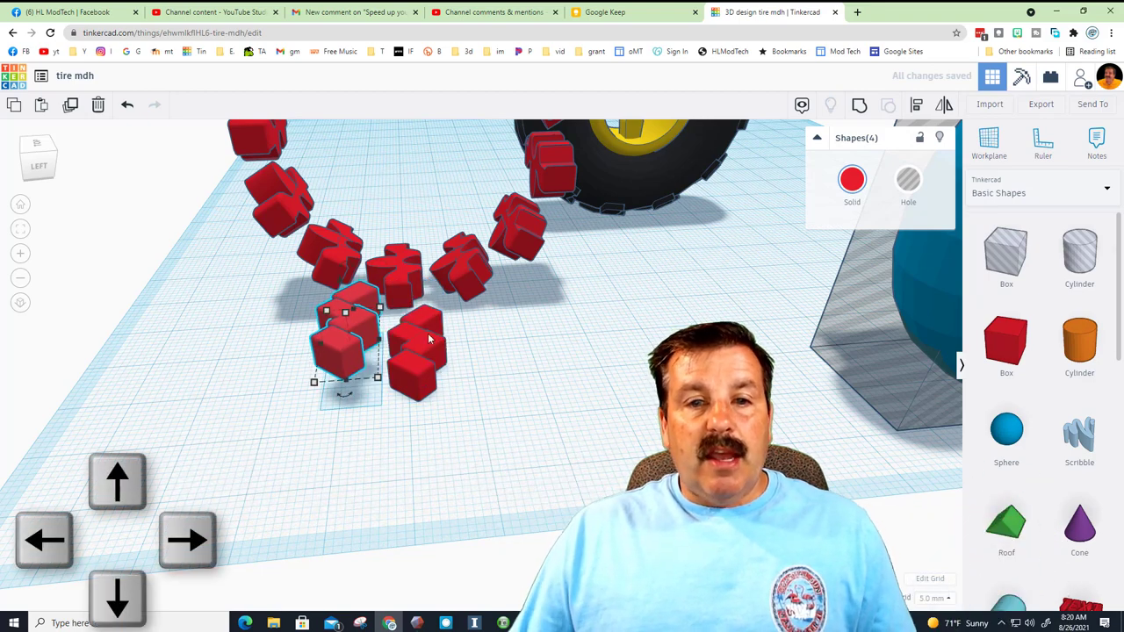
- Rotate the copied row of blocks by -30° so that it tilts to follow the tire's curve
key("ctrl+Right")
key("ctrl+Right")
key("ctrl+Right")
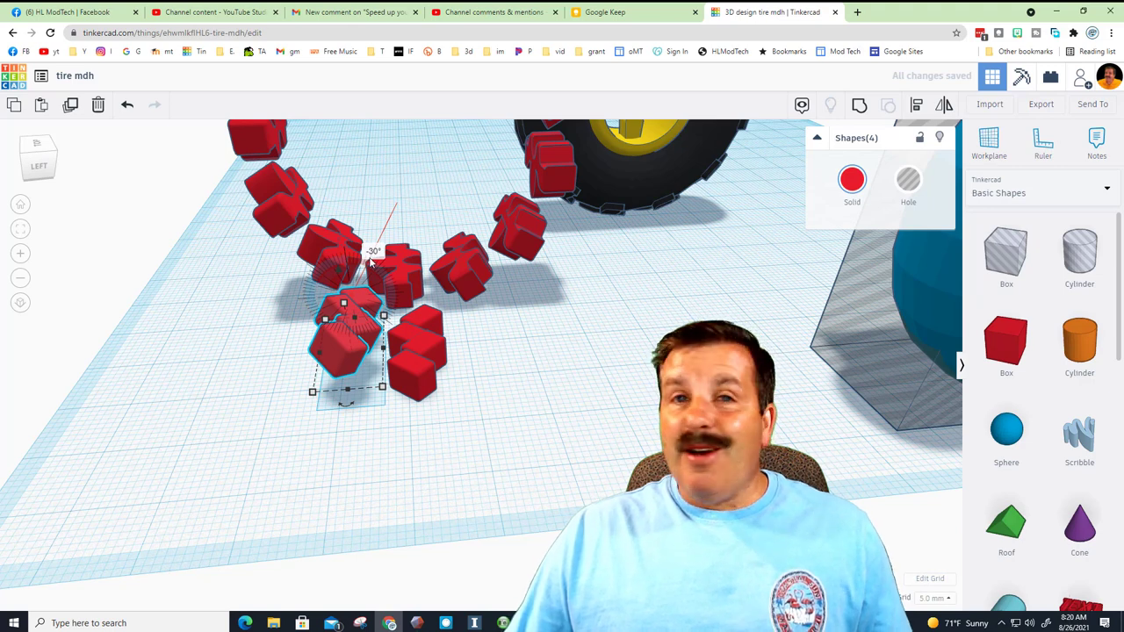
- Repeat the duplication with the same shift and rotation until the rows of zigzag blocks form a full ring
key("ctrl+d")
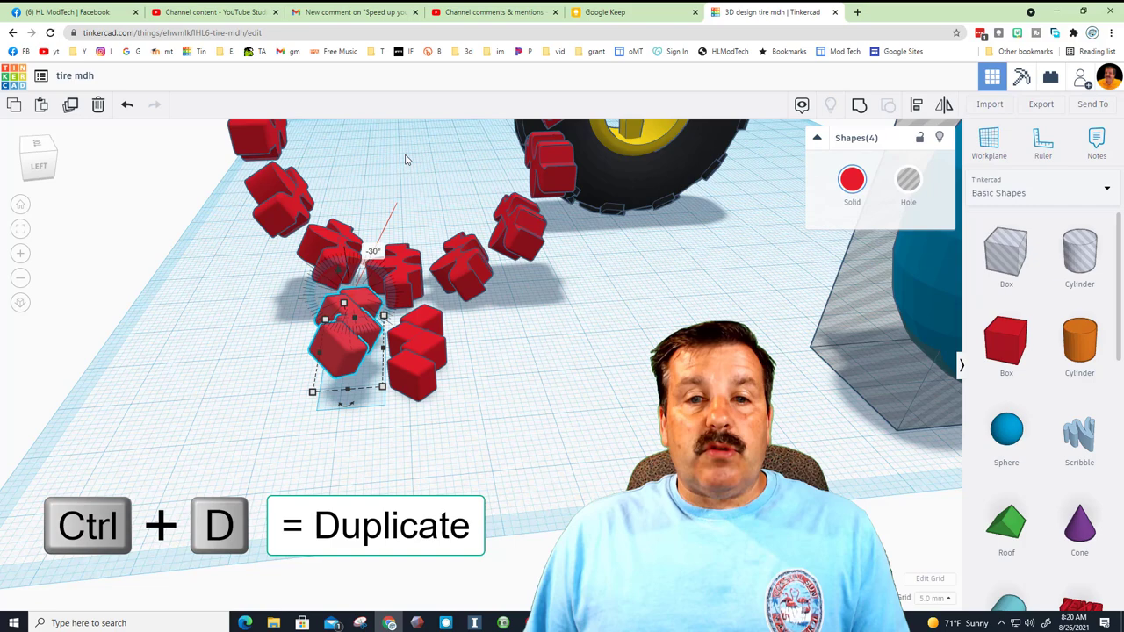
key("ctrl+d")
key("ctrl+d")
key("ctrl+d")
key("ctrl+d")
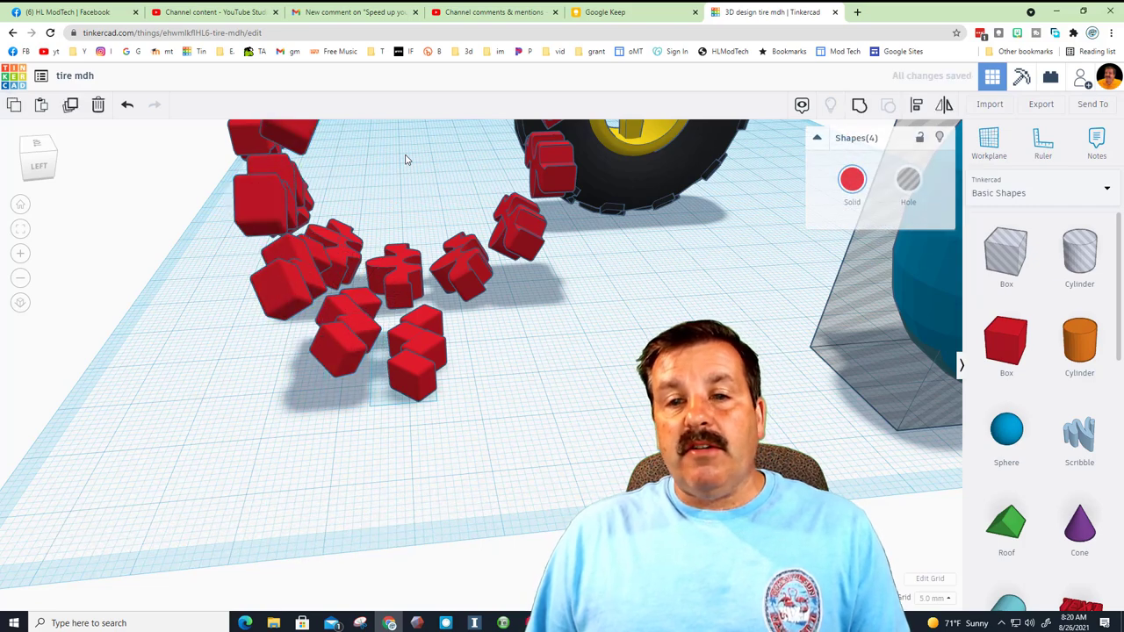
key("Right")
key("Right")
key("Right")
key("Right")
key("Right")
key("Right")
key("Right")
key("Right")
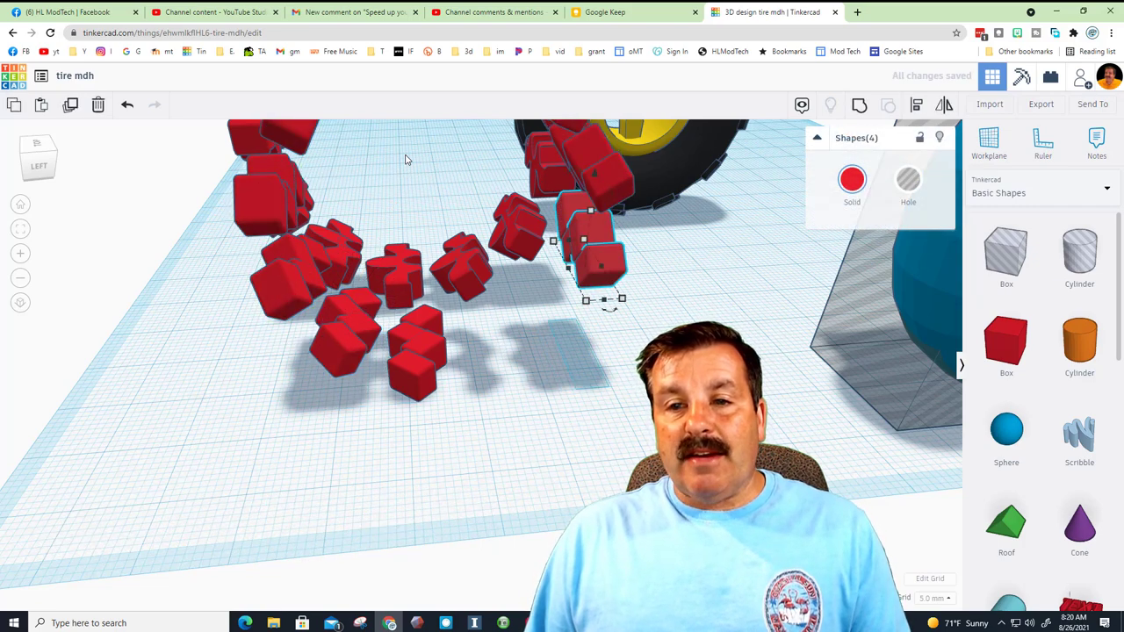
key("Down")
key("Down")
key("Down")
key("Left")
key("Left")
key("Left")
key("Left")
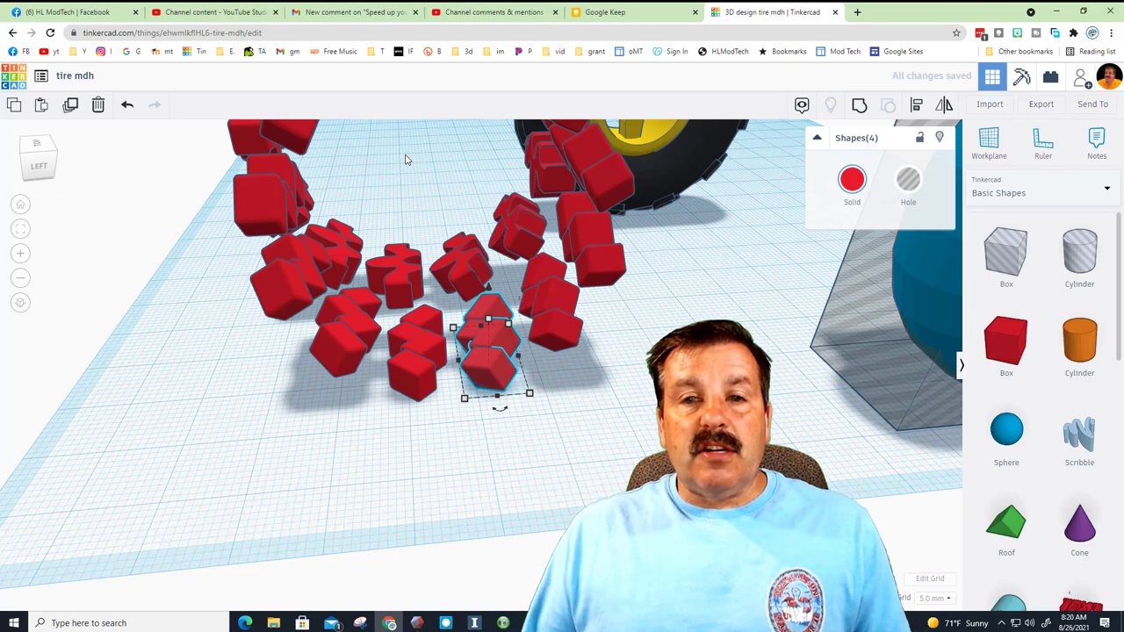
- Delete the original red tread ring that stands beside the newly built ring of rounded blocks
right_click_drag(406, 159, 330, 250)
left_click(290, 290)
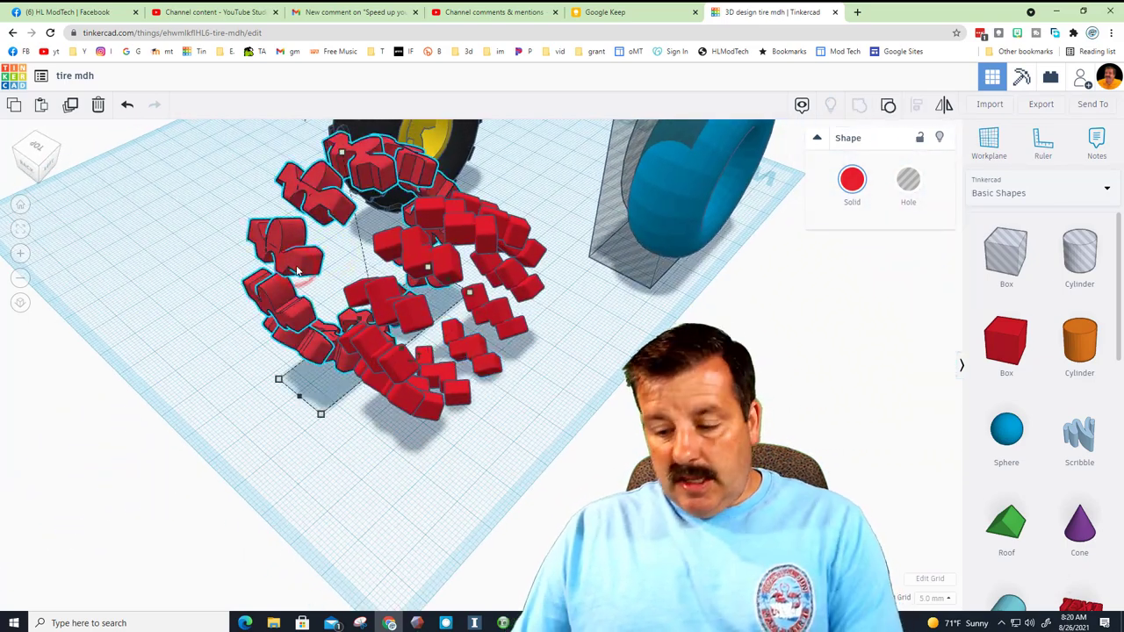
key("Delete")
- Select all the rounded blocks of the new ring and group them into one tread shape
right_click_drag(398, 306, 417, 272)
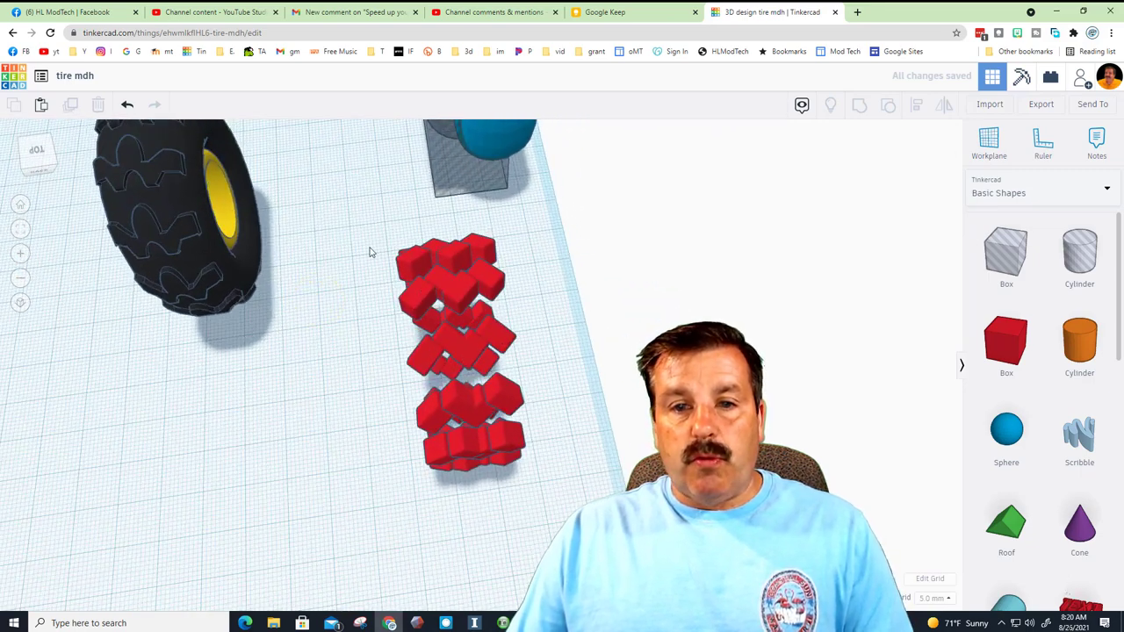
left_click_drag(370, 252, 558, 483)
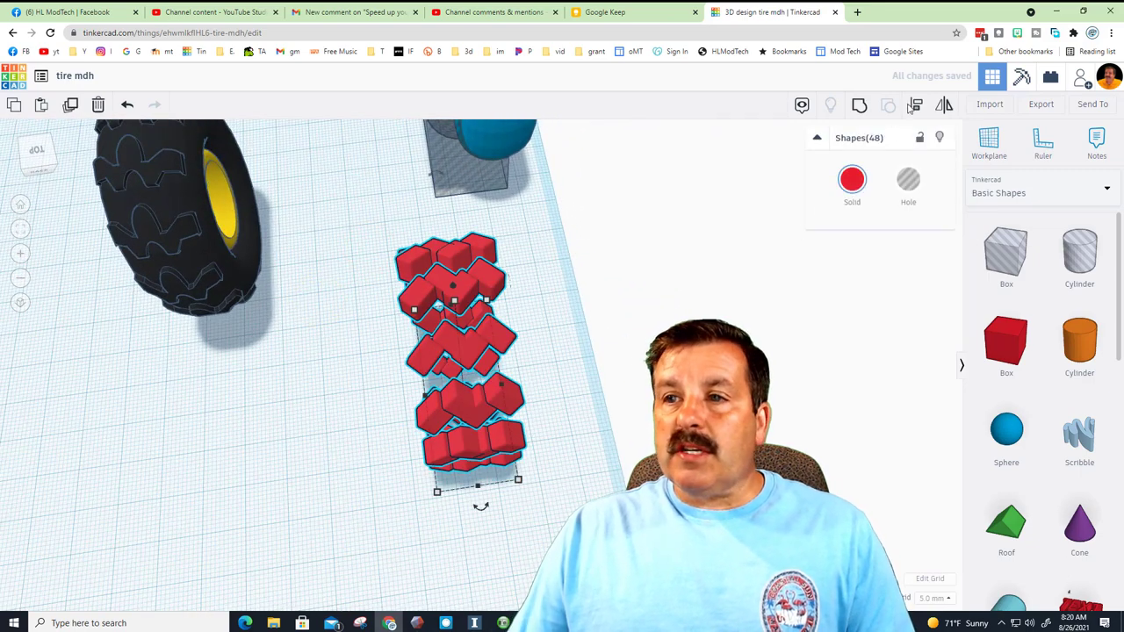
left_click(861, 107)
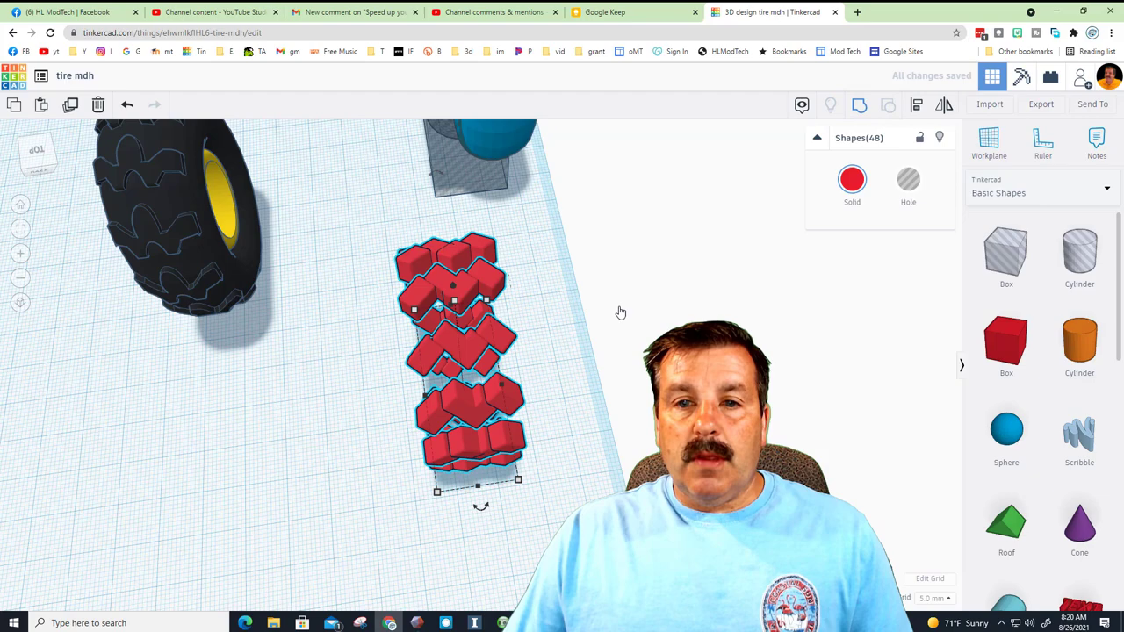
key("ctrl+z")
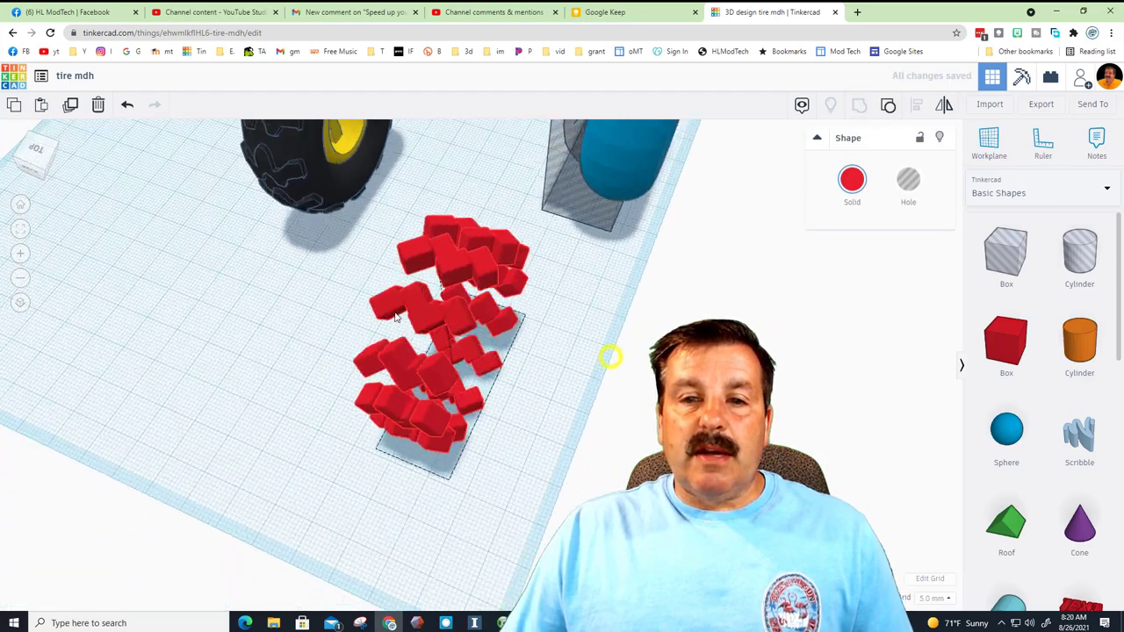
- Move the blue torus over to the new tread ring and scale it uniformly to a height of 46 mm
left_click_drag(724, 283, 476, 284)
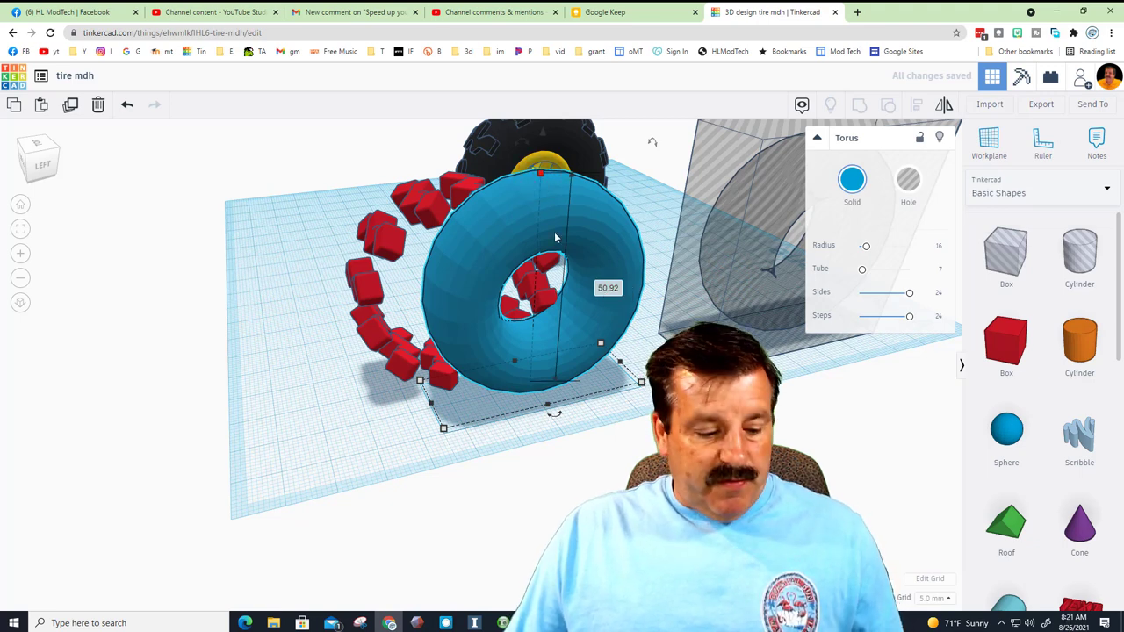
left_click_drag(541, 172, 536, 214)
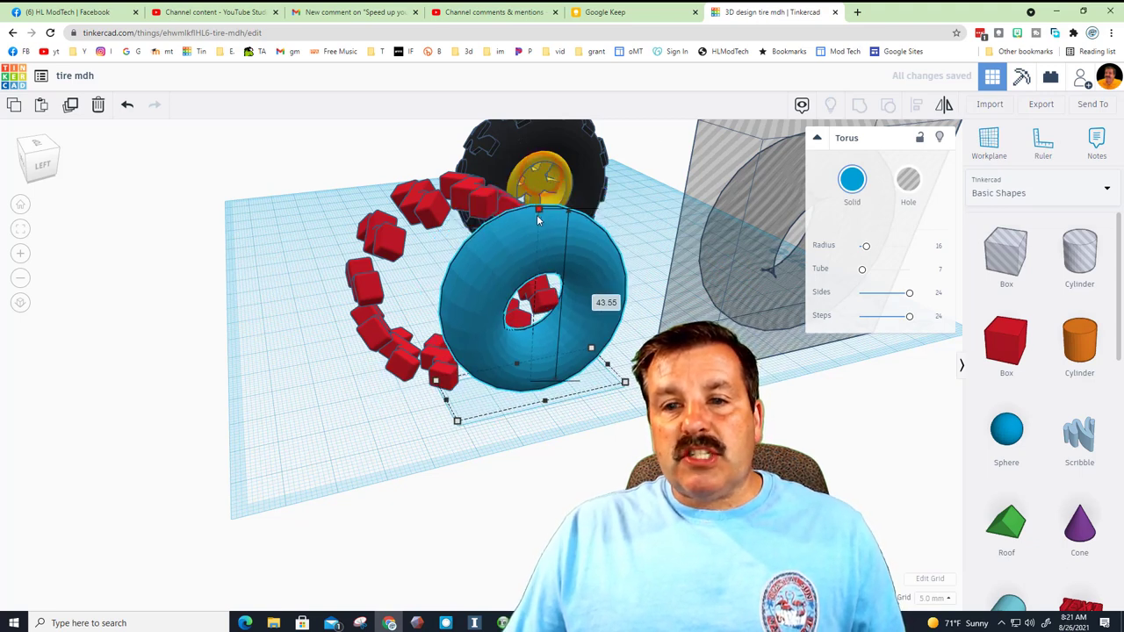
left_click(606, 303)
left_click(605, 302)
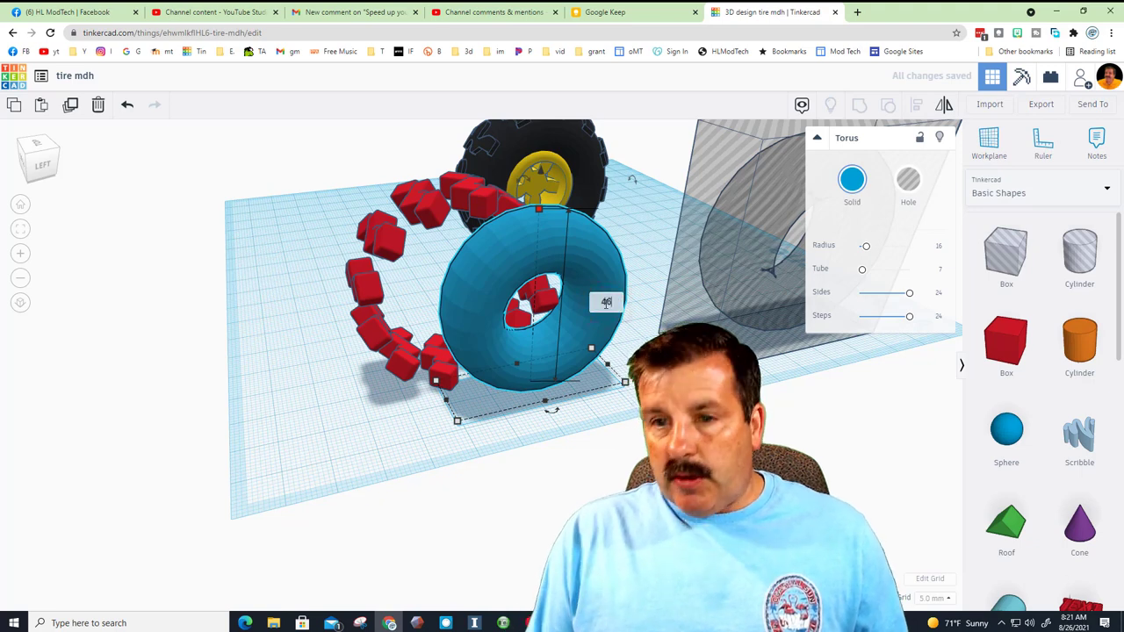
type("46")
key("Return")
- Center-align the blue torus and the red tread ring with each other on all three axes
left_click_drag(302, 293, 469, 352)
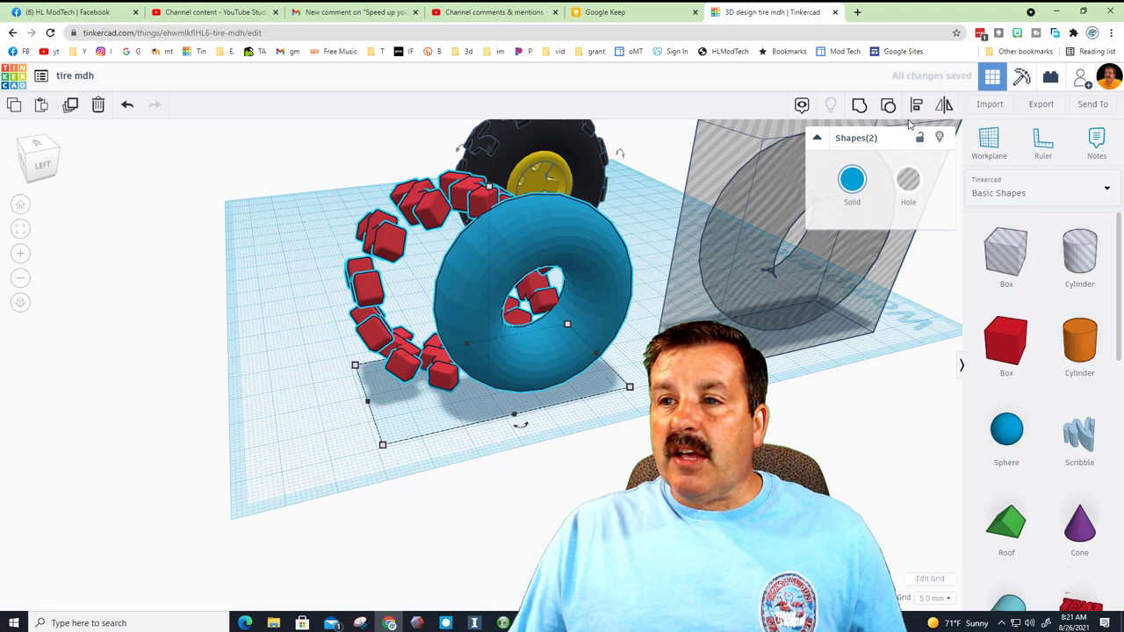
left_click(916, 105)
left_click(372, 238)
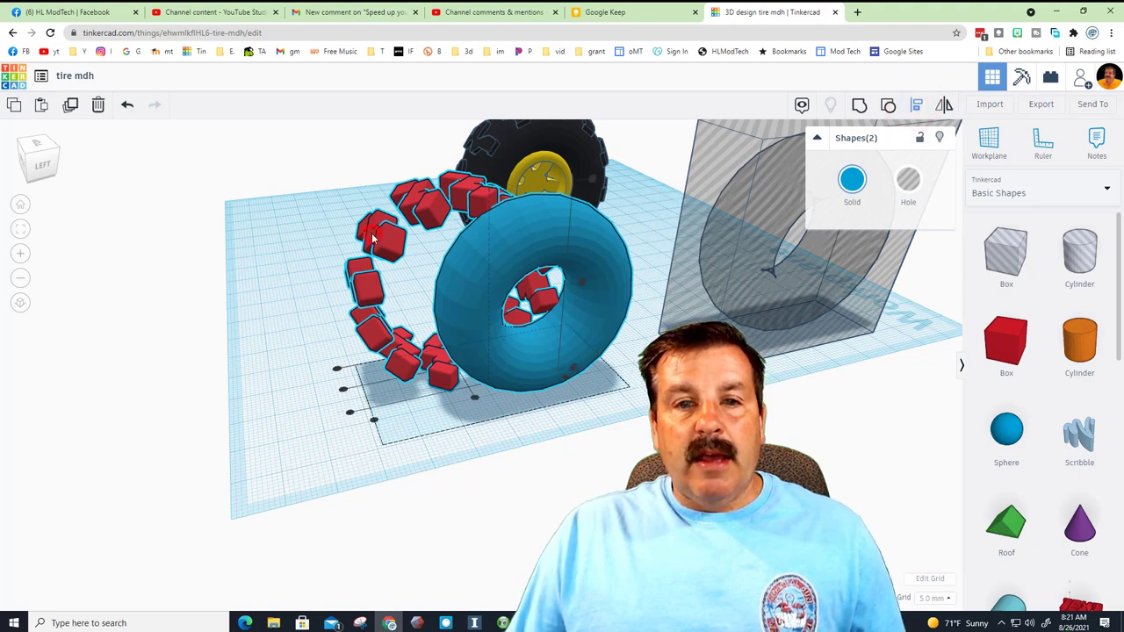
left_click(342, 391)
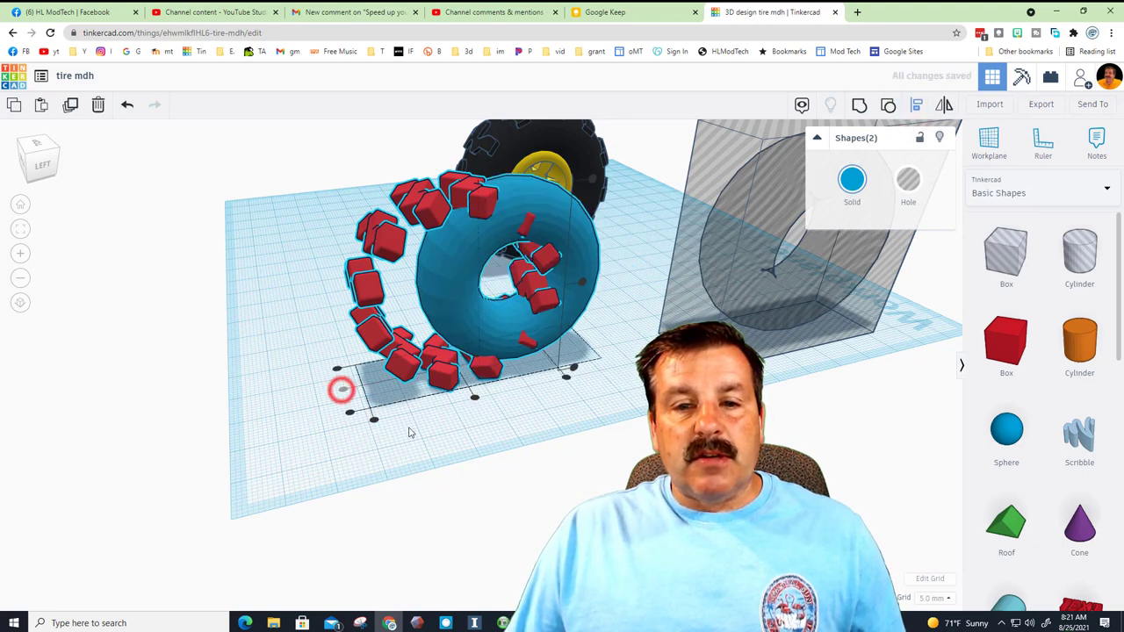
left_click(475, 395)
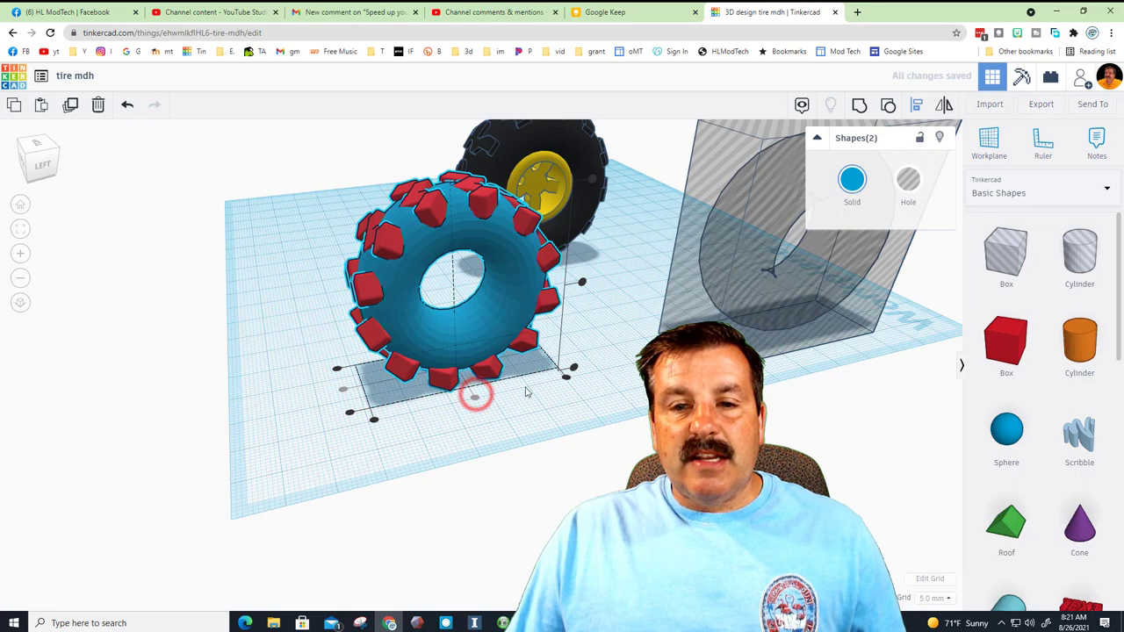
left_click(581, 282)
left_click(439, 389)
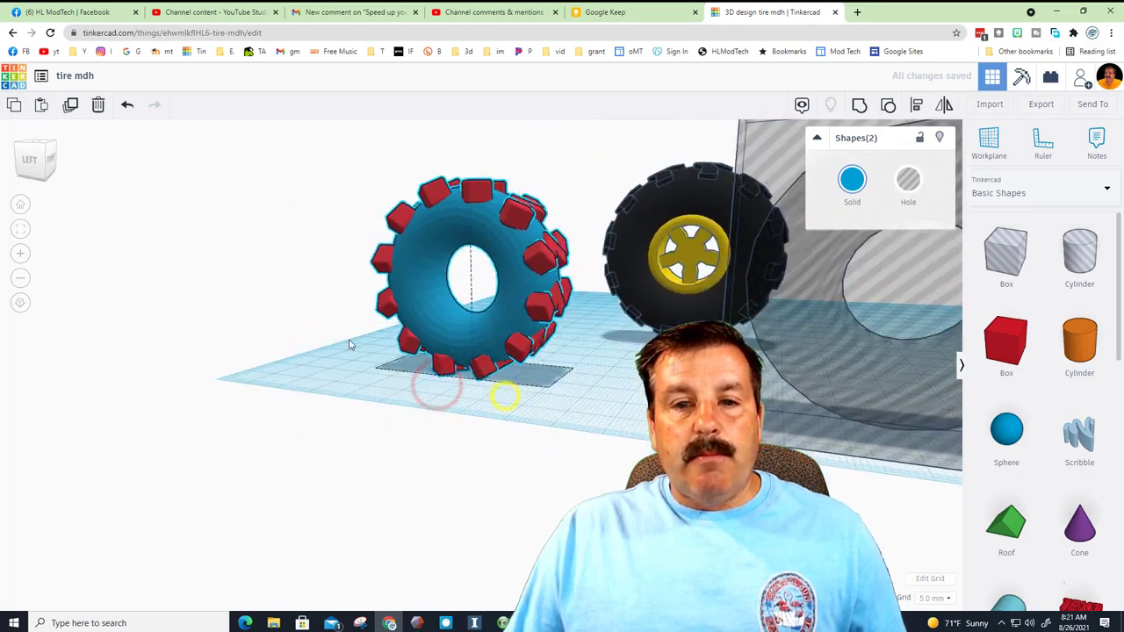
- Move the large hole box with the ring-shaped cut-out over behind the blue torus and its tread
right_click_drag(348, 344, 474, 404)
key("l")
left_click_drag(770, 362, 358, 360)
left_click(216, 326)
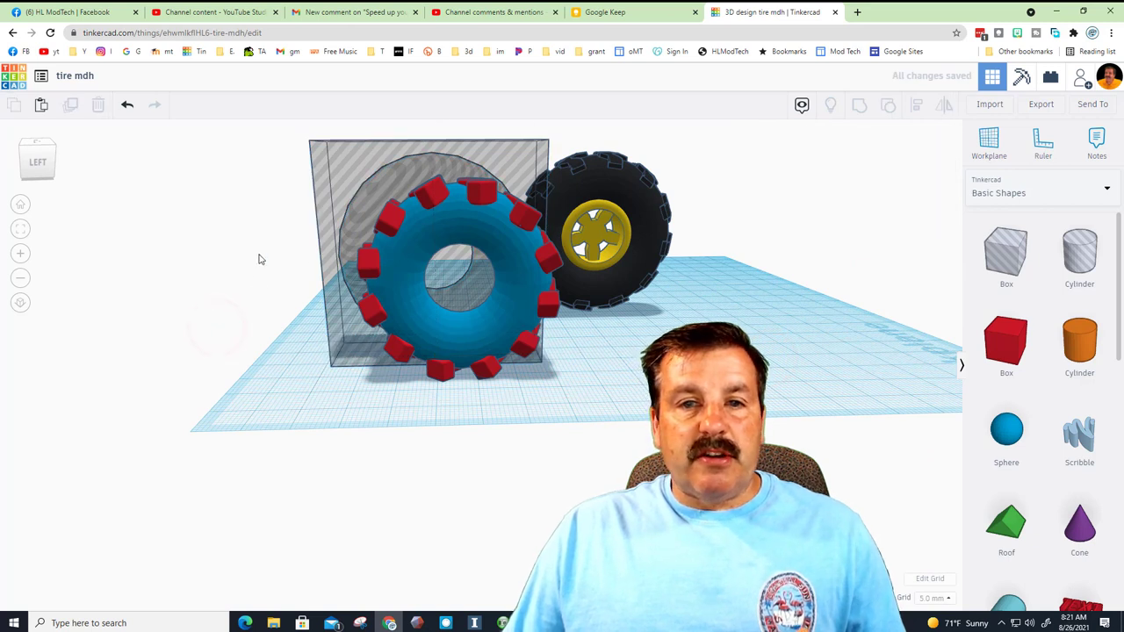
- Center-align the hole box with the torus and the tread ring on all three axes
left_click_drag(365, 352, 356, 360)
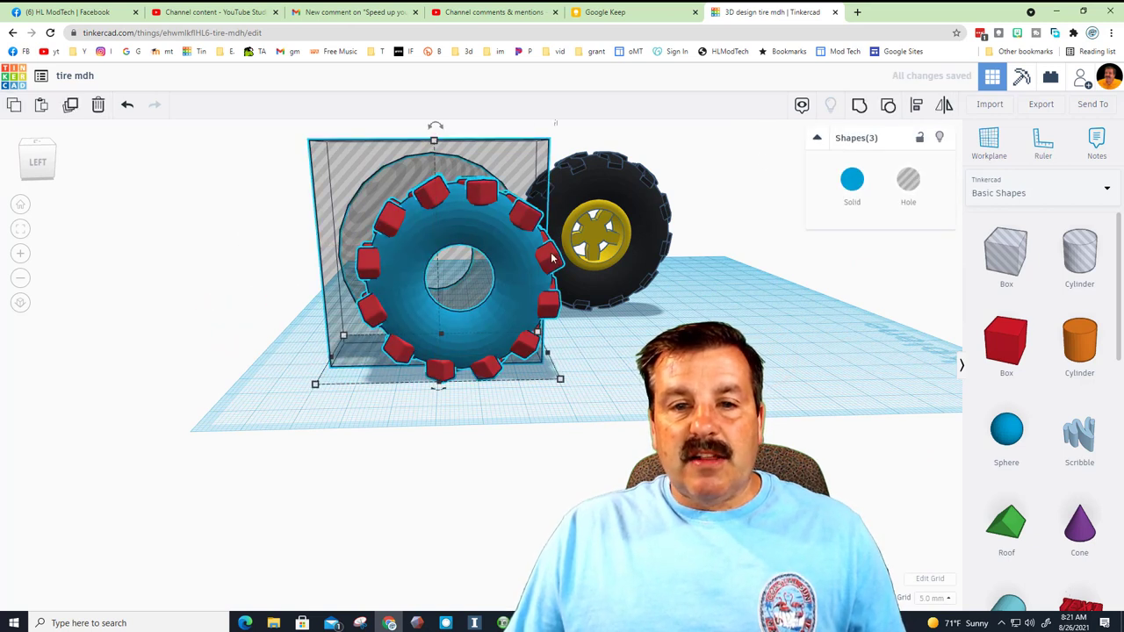
left_click(917, 106)
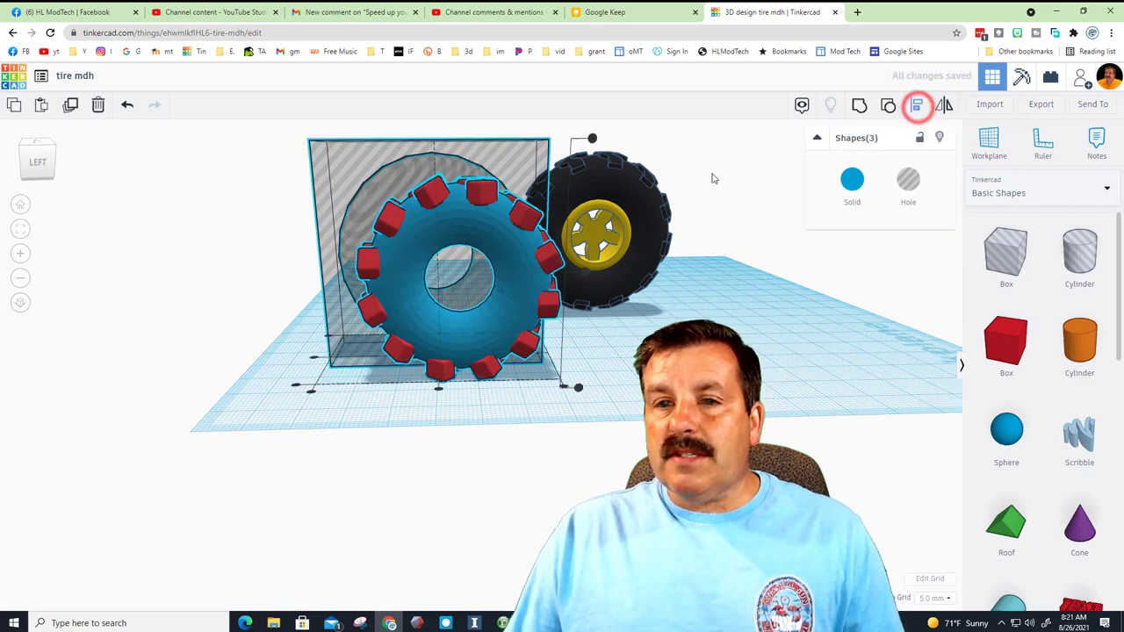
left_click(419, 313)
left_click(358, 374)
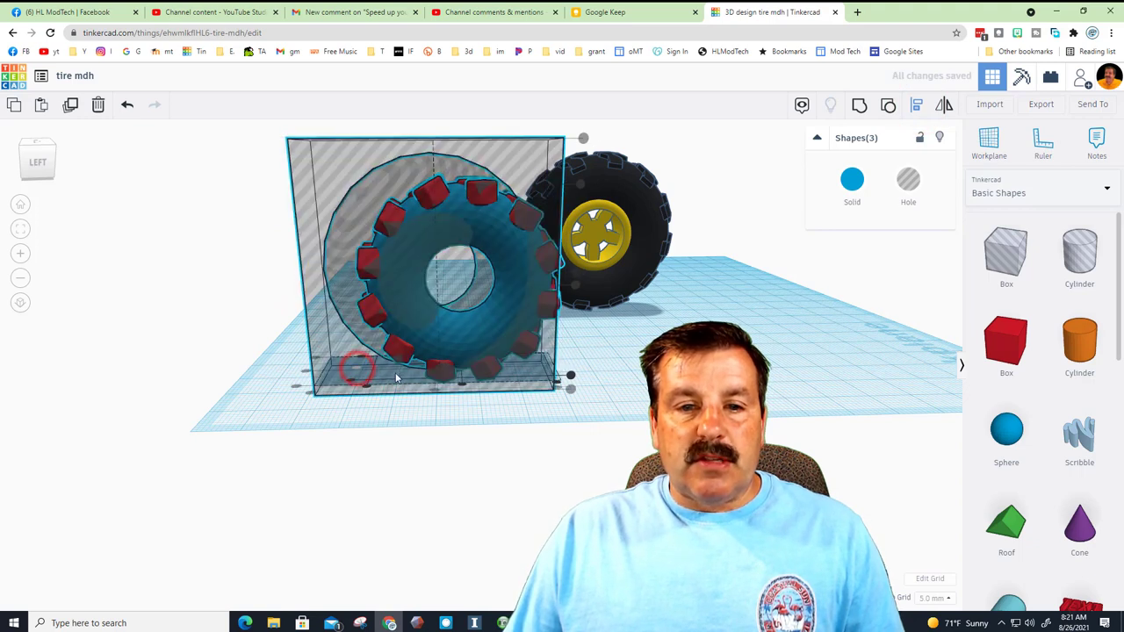
left_click(463, 386)
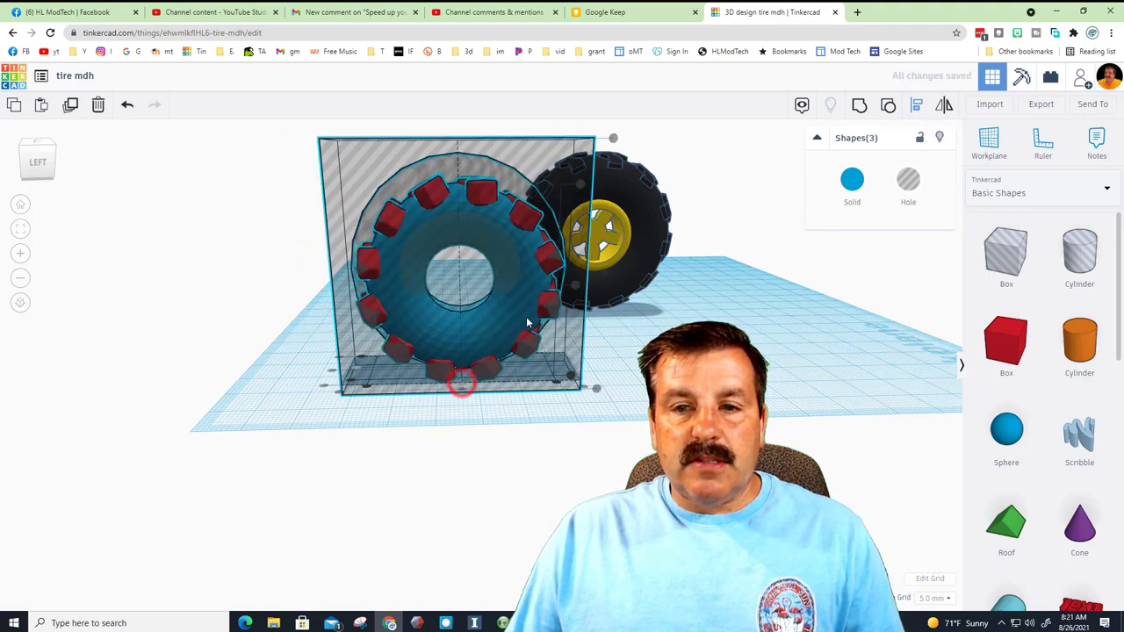
left_click(575, 288)
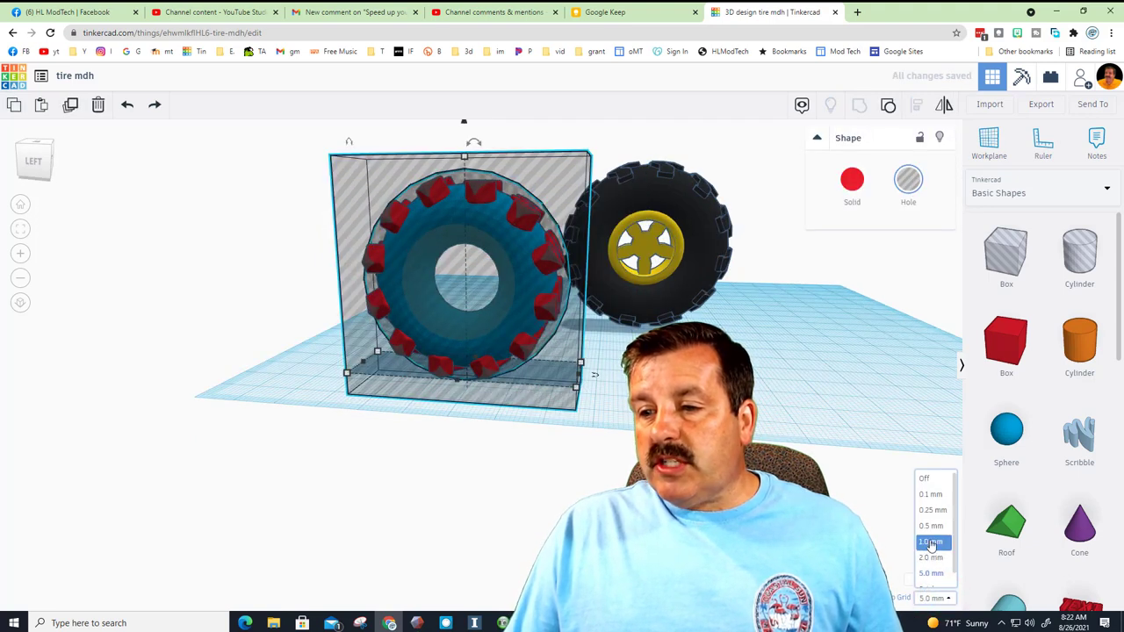
- Set the snap grid to 0.1 mm and shrink the hole box uniformly about its center to a height of about 53.88 mm
left_click(923, 495)
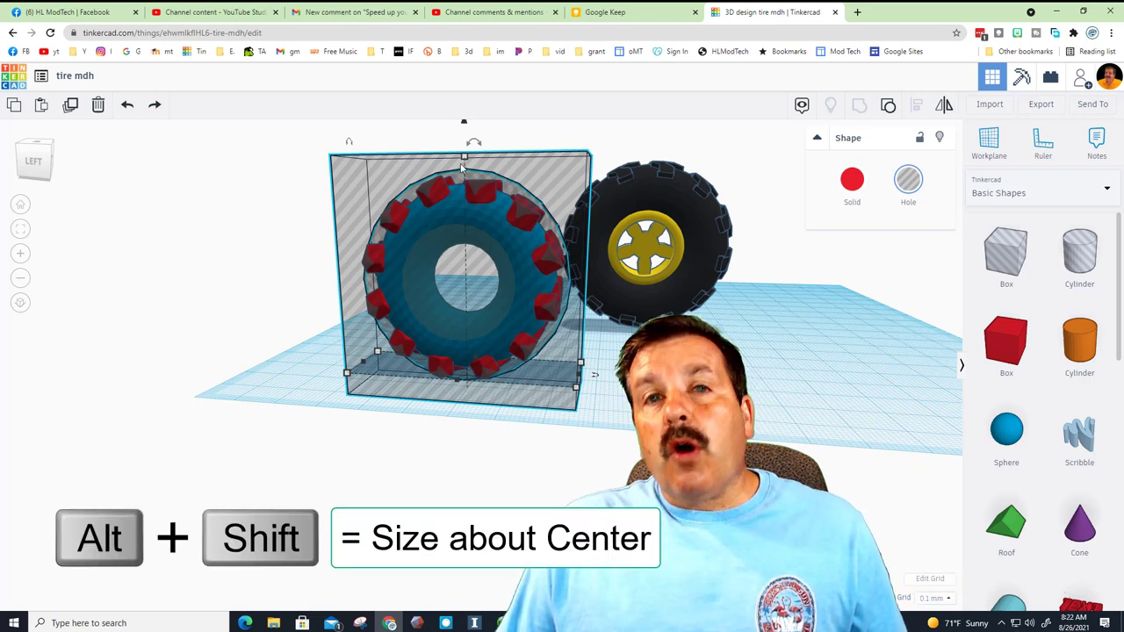
left_click_drag(463, 159, 465, 172)
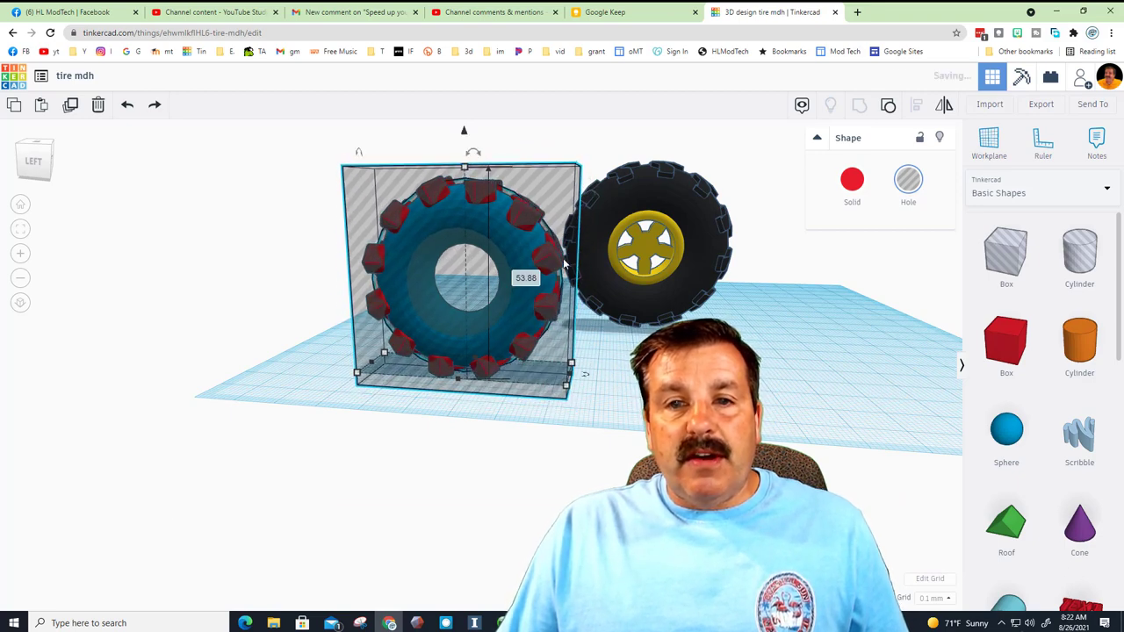
mouse_move(667, 333)
right_mouse_down()
mouse_move(589, 351)
mouse_move(413, 338)
mouse_move(346, 353)
mouse_move(377, 392)
mouse_move(536, 378)
mouse_move(692, 313)
mouse_move(681, 353)
mouse_move(686, 338)
right_mouse_up()
- Group the torus, tread ring and hole box to trim the protruding tread blocks to the tire's outline
left_click(325, 316)
left_click_drag(313, 246, 416, 360)
left_click(860, 106)
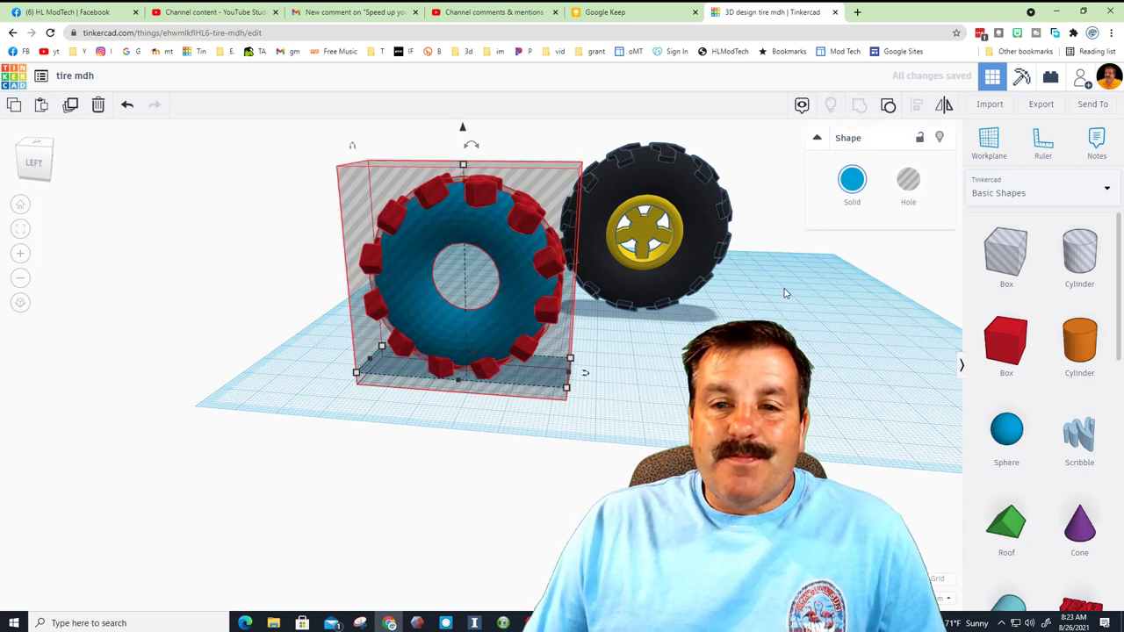
right_click_drag(815, 304, 454, 185)
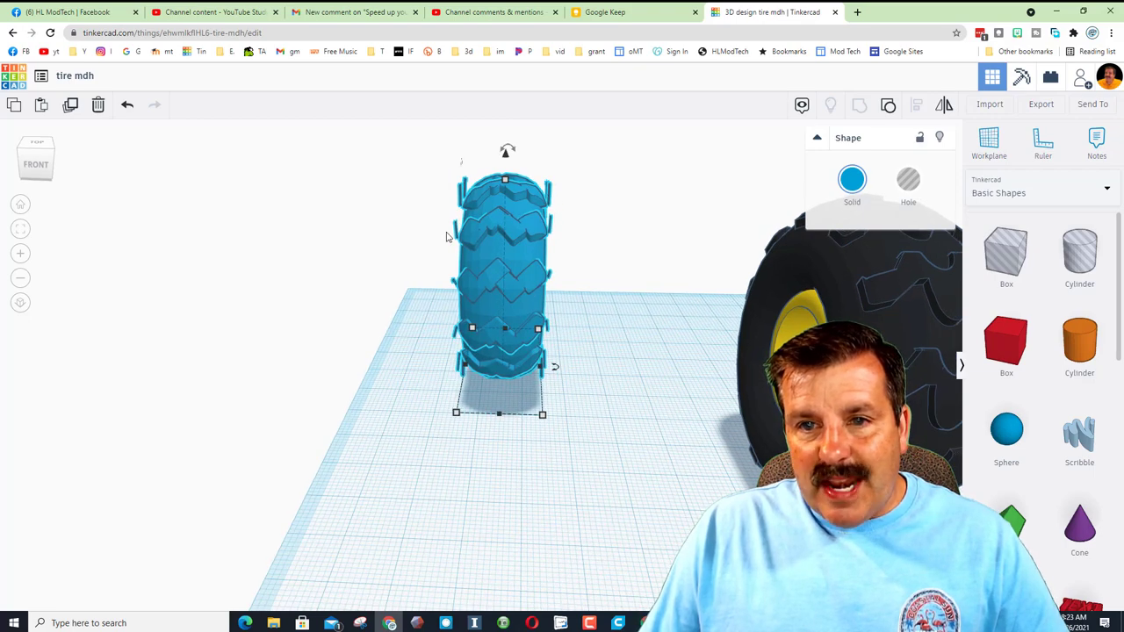
- Undo the grouping and widen the hole box slightly on both sides so it covers the full width of the tread
right_click_drag(430, 241, 513, 261)
key("ctrl+z")
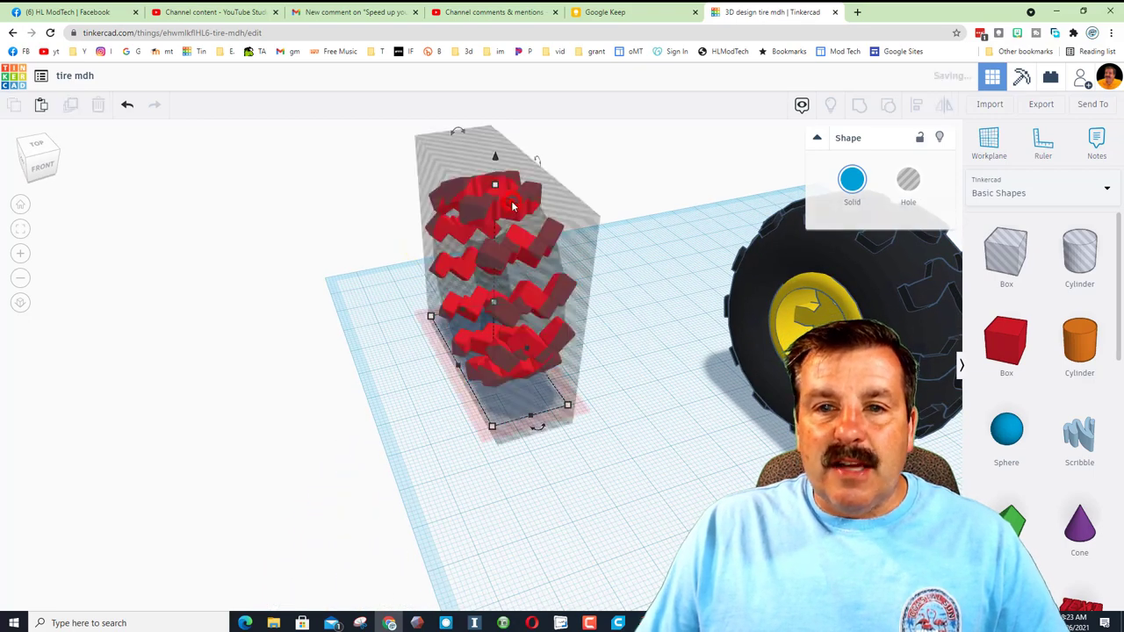
right_click_drag(513, 205, 490, 237)
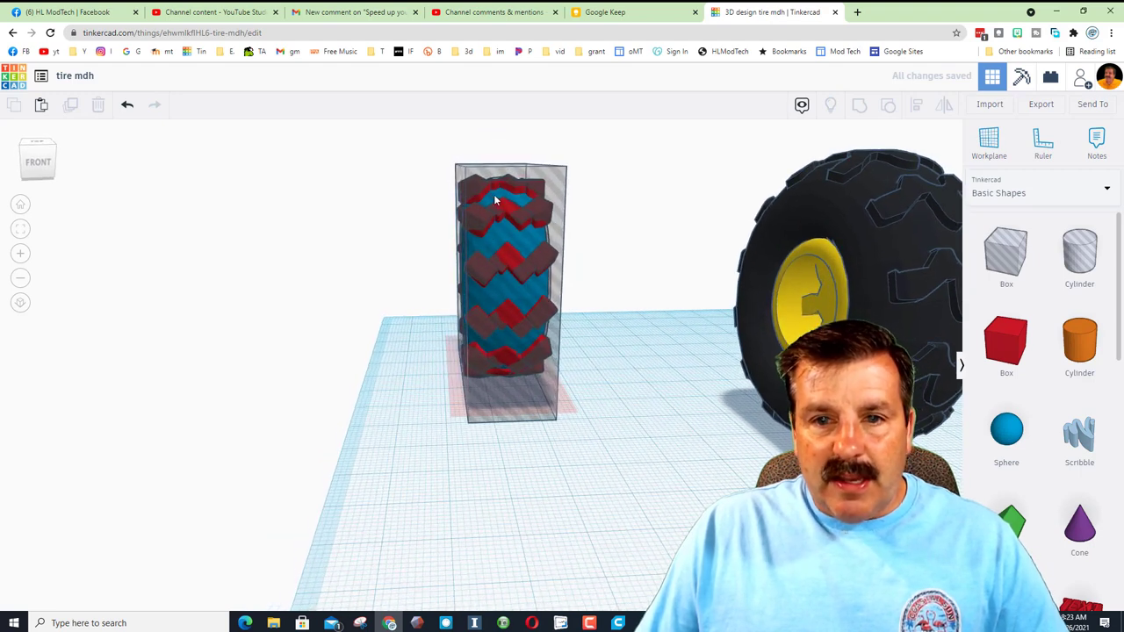
left_click(484, 236)
left_click_drag(463, 373, 460, 373)
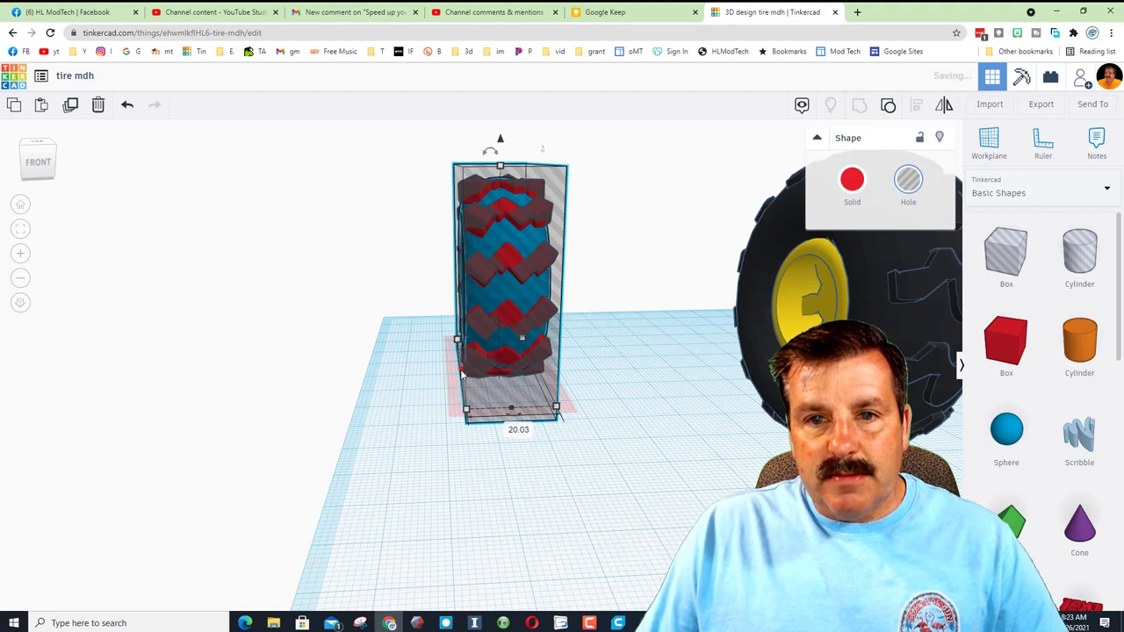
right_click_drag(512, 378, 452, 381)
left_click_drag(547, 370, 548, 376)
right_click_drag(548, 376, 466, 385)
left_click_drag(457, 373, 459, 374)
left_click(425, 389)
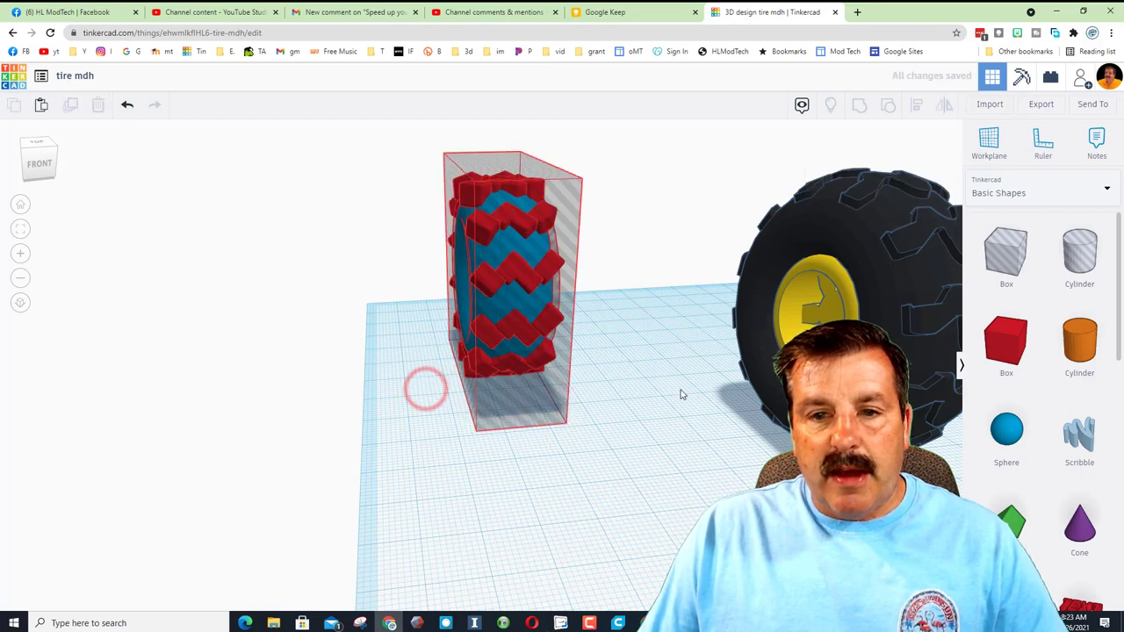
- Regroup the torus, tread ring and widened hole box to trim the tread blocks at the tire's sides
right_click_drag(685, 391, 574, 376)
right_click_drag(471, 418, 627, 369)
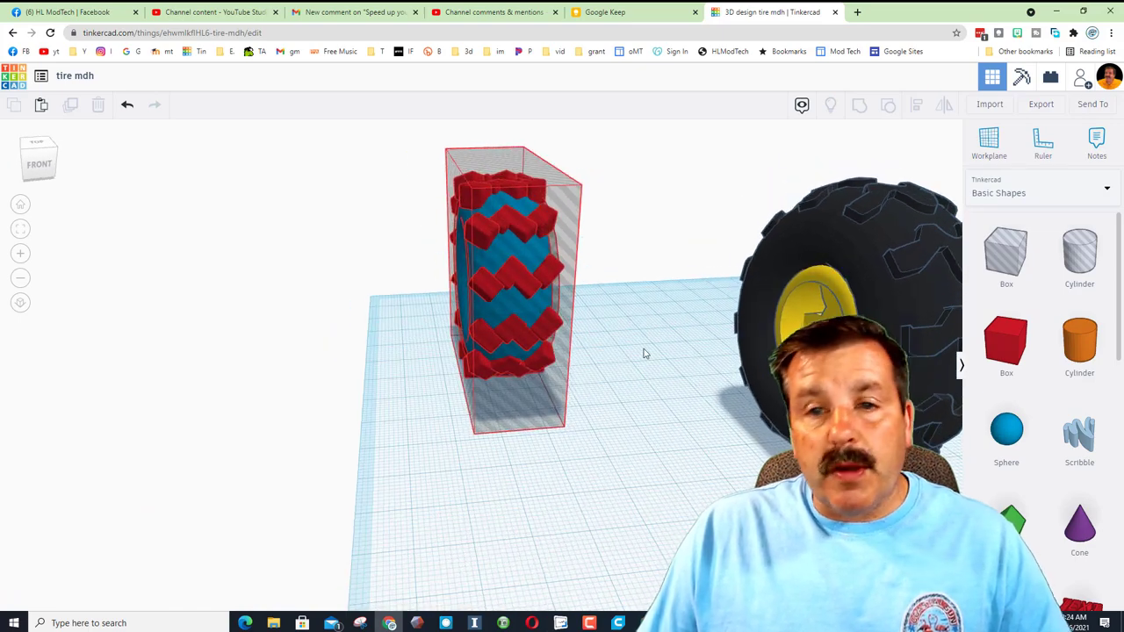
right_click_drag(532, 330, 424, 319)
mouse_move(519, 250)
right_mouse_down()
mouse_move(597, 284)
mouse_move(568, 316)
mouse_move(540, 254)
mouse_move(567, 223)
mouse_move(537, 191)
mouse_move(504, 234)
mouse_move(404, 220)
mouse_move(501, 223)
mouse_move(415, 230)
mouse_move(574, 255)
mouse_move(524, 266)
mouse_move(490, 249)
mouse_move(630, 240)
mouse_move(490, 293)
mouse_move(472, 335)
right_mouse_up()
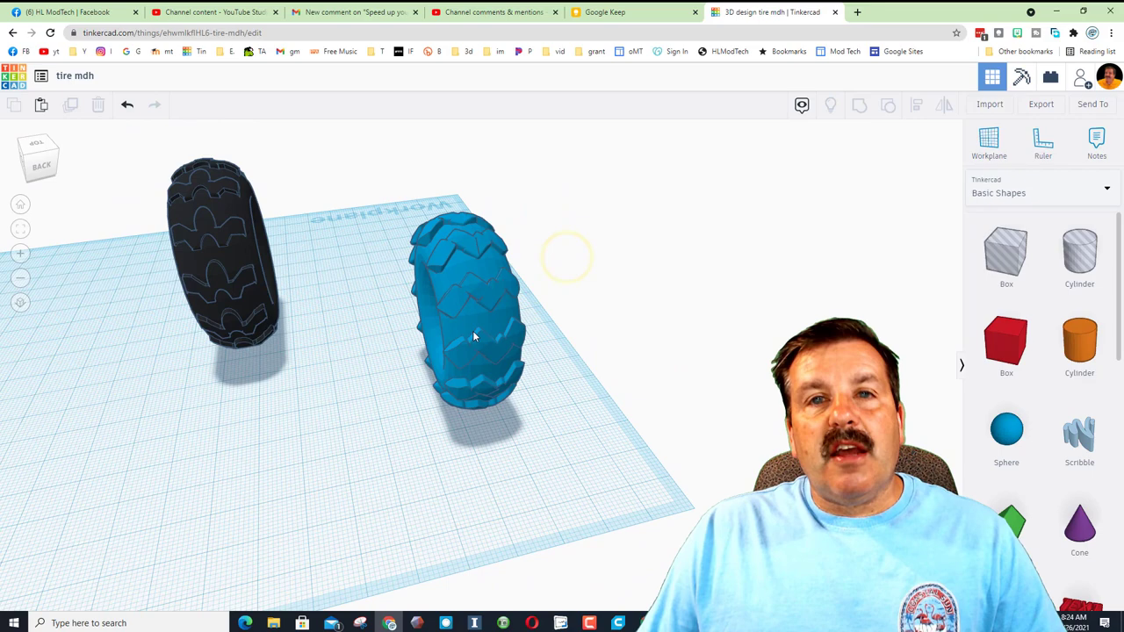
- Recolor the blue grouped tire with the preset black to match the reference tire
right_click_drag(542, 331, 425, 292)
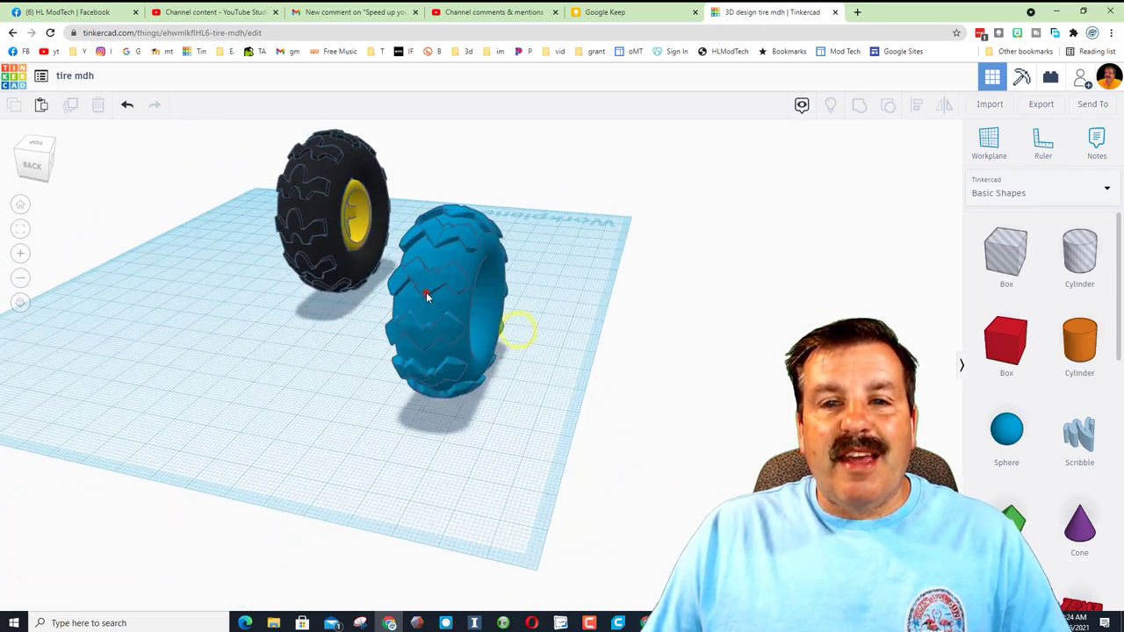
left_click(425, 293)
left_click(853, 182)
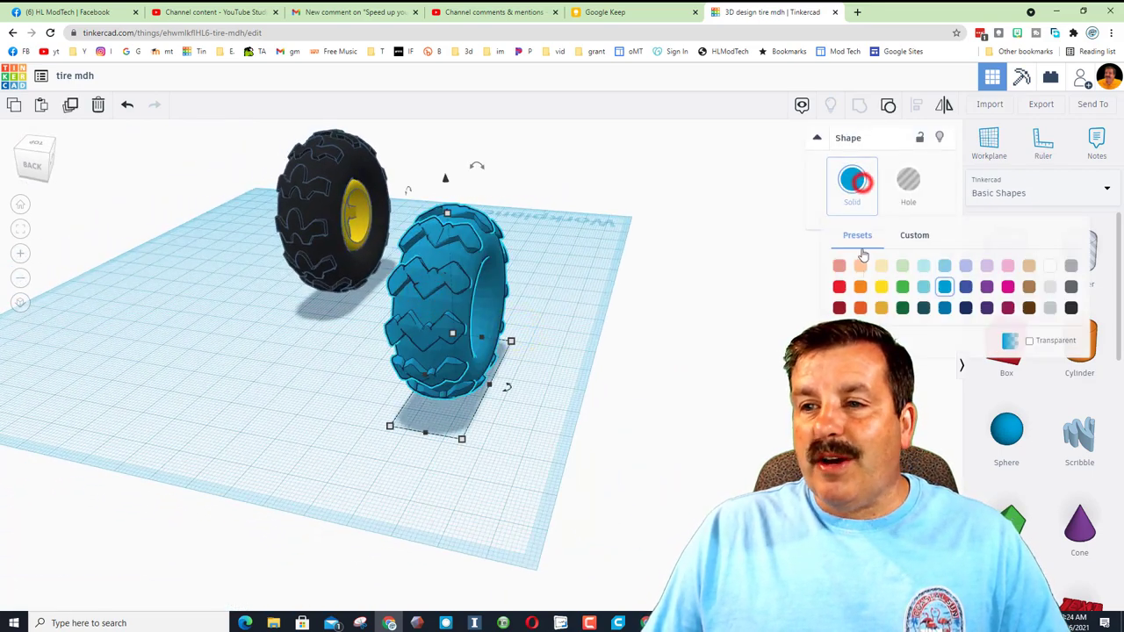
left_click(1075, 311)
right_click_drag(631, 383, 566, 392)
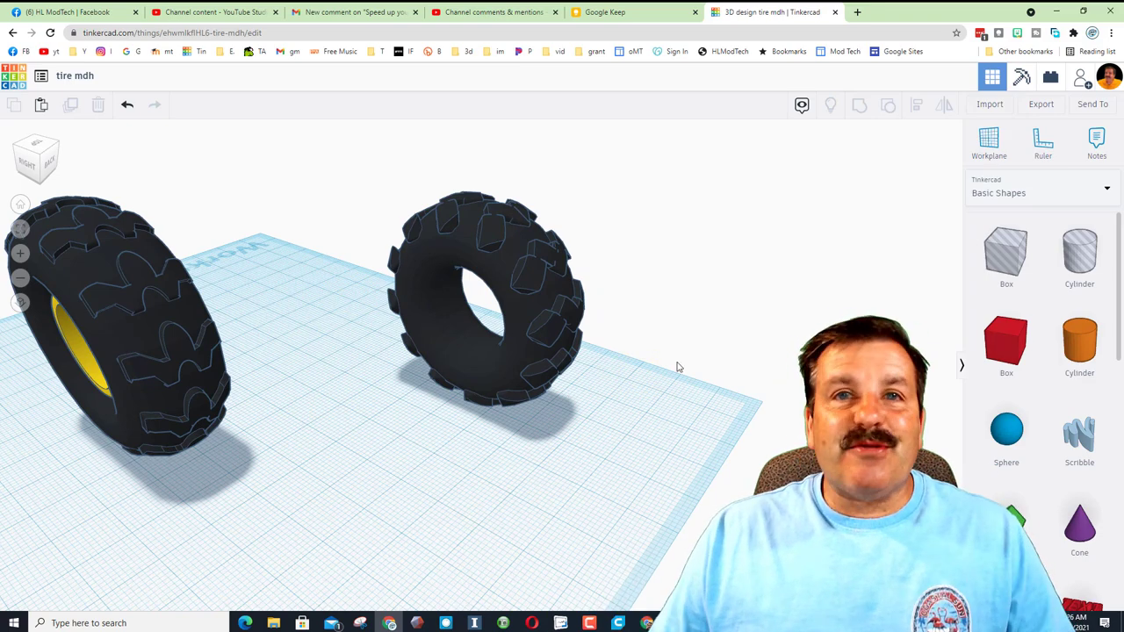
mouse_move(676, 367)
right_mouse_down()
mouse_move(607, 381)
mouse_move(688, 371)
right_mouse_up()
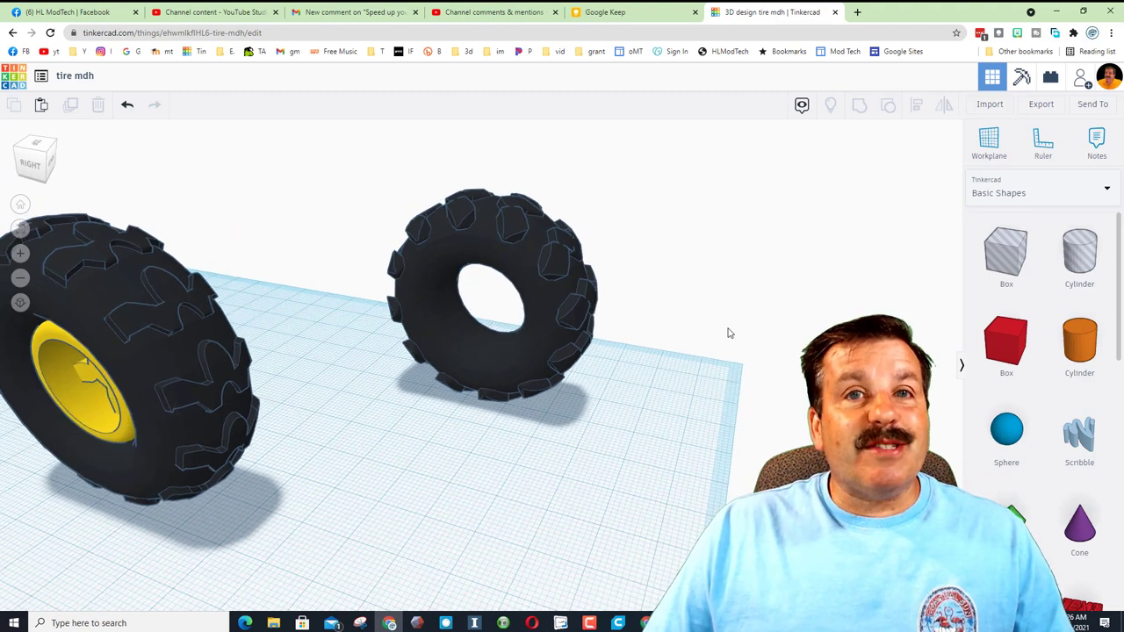
- Generate a new collaboration link for the tire design and copy it
left_click(1081, 79)
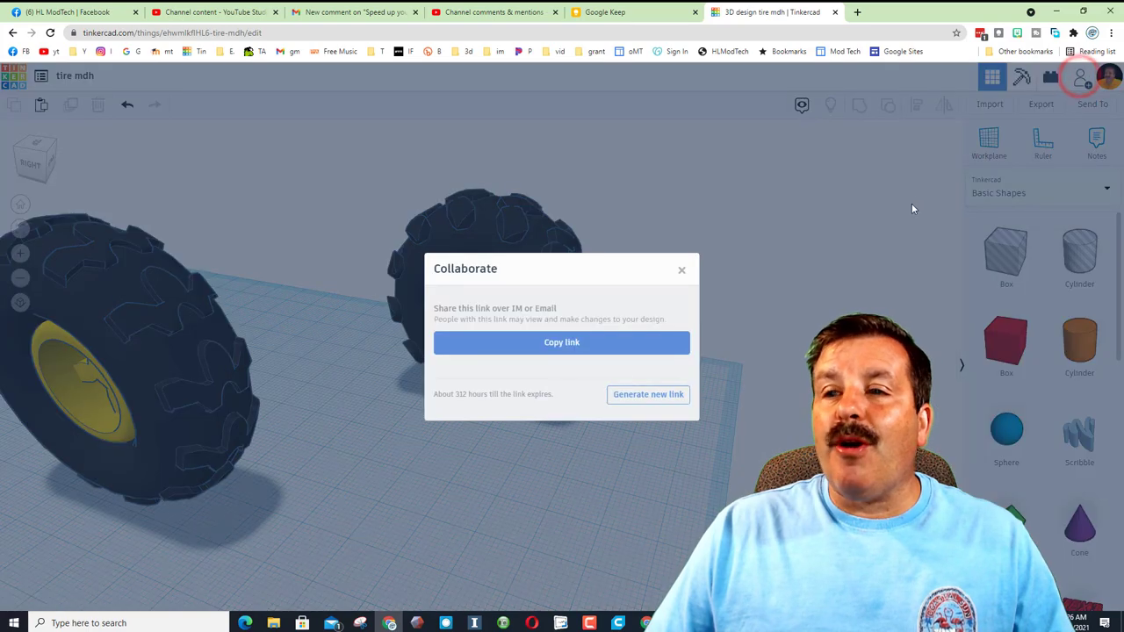
left_click(629, 395)
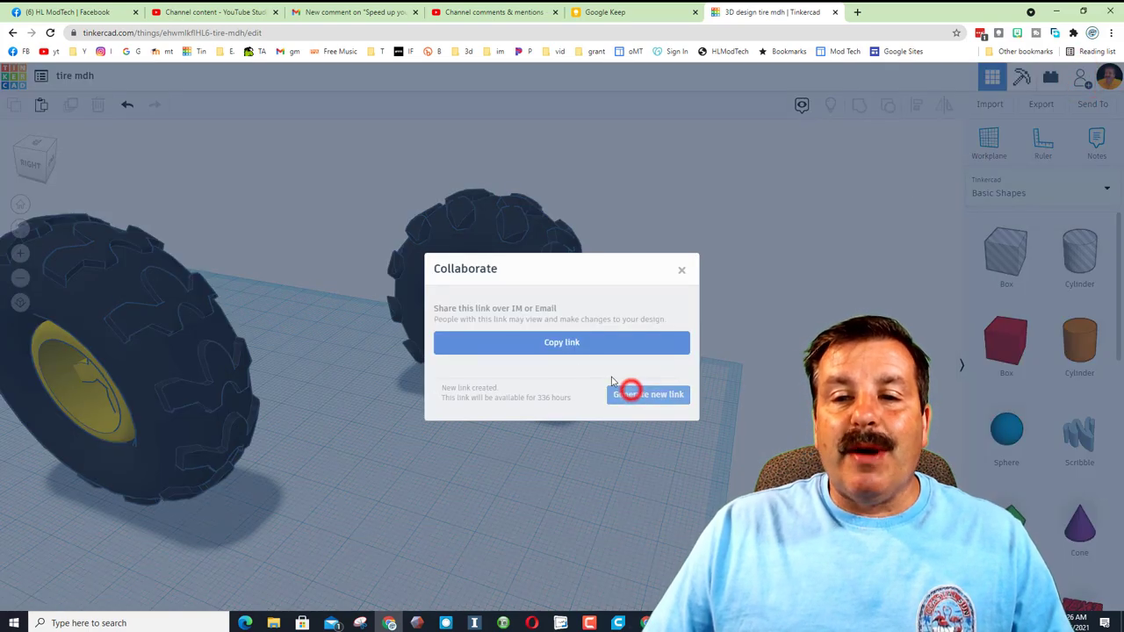
left_click(577, 343)
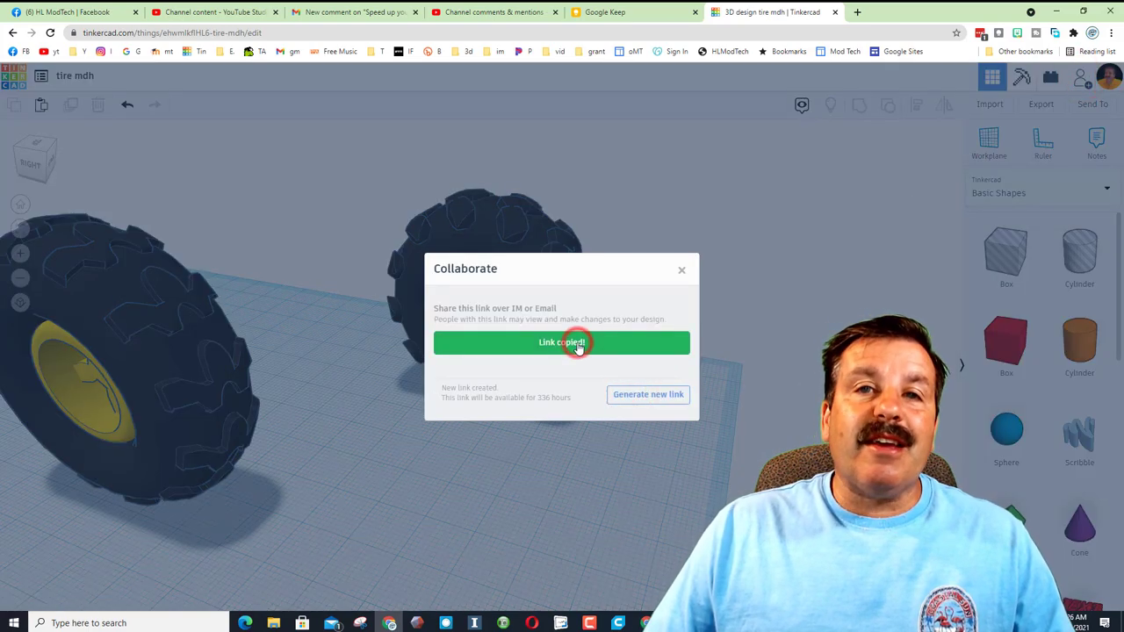
left_click(681, 271)
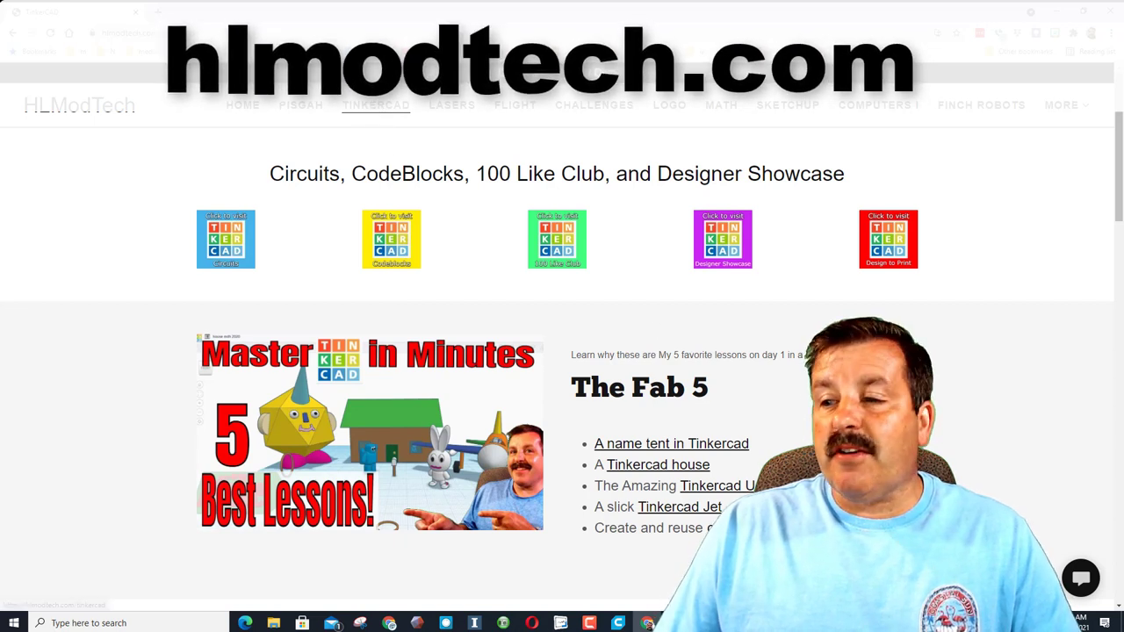
- Switch to the HLModTech website's Tinkercad page, view its contact message form and close the form again
left_click(1079, 579)
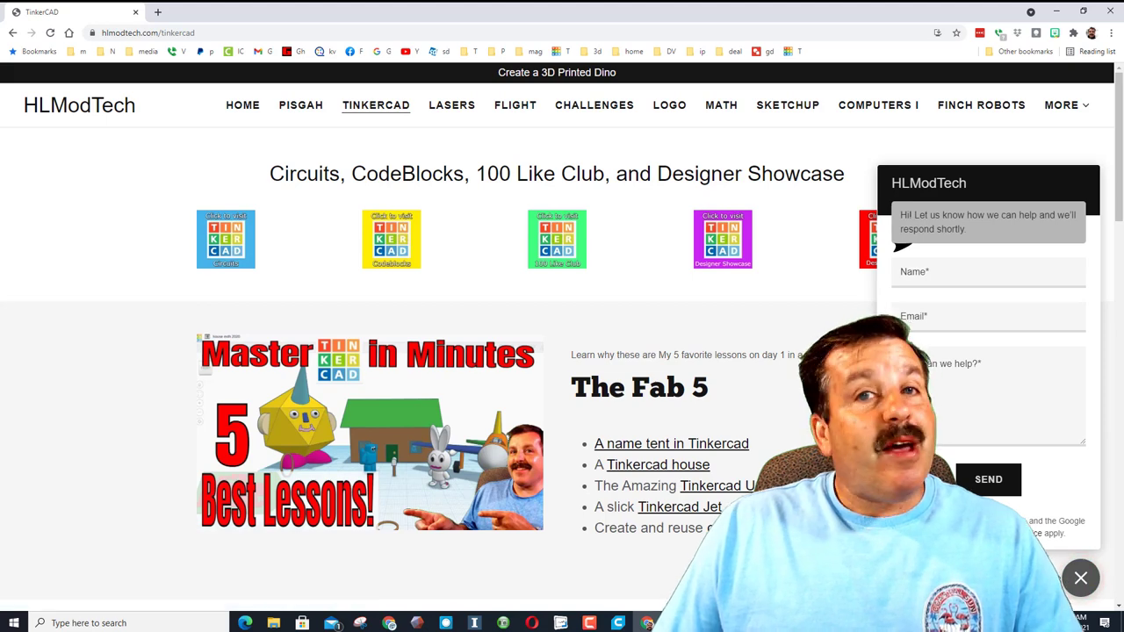
left_click(1081, 577)
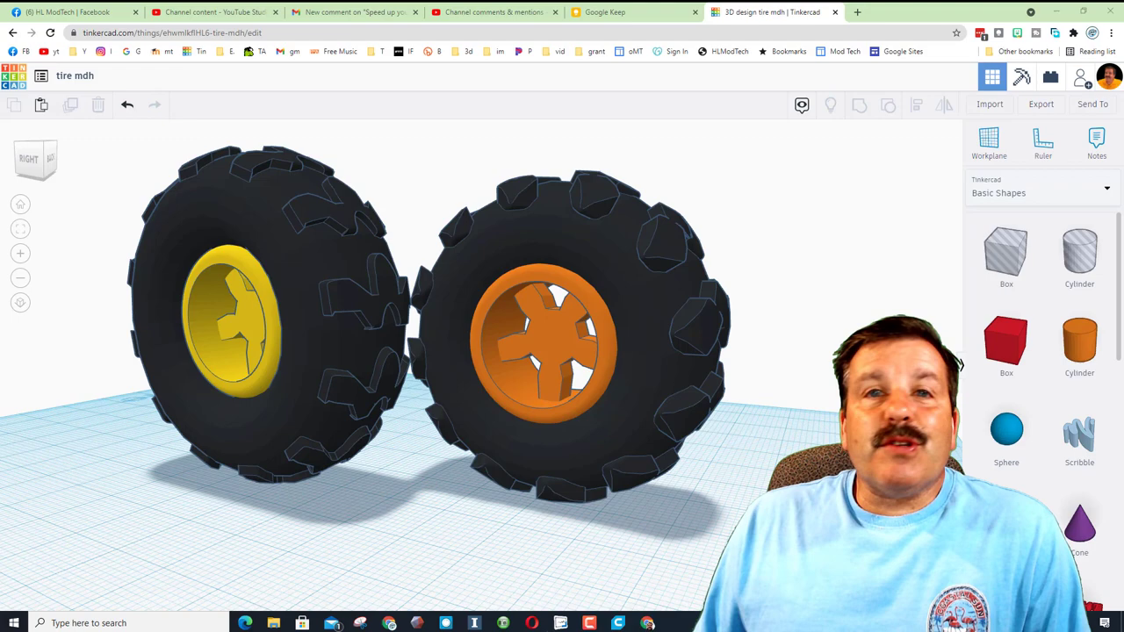